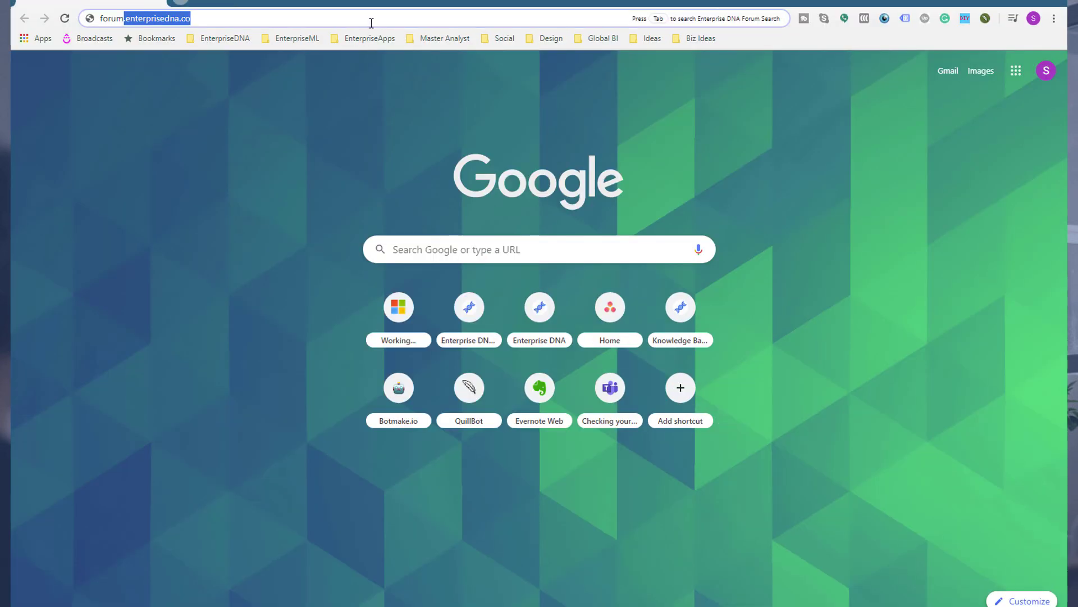
- Open forum.enterprisedna.co, dismiss the promotional pop-up and log in to the forum with the saved credentials
click(358, 18)
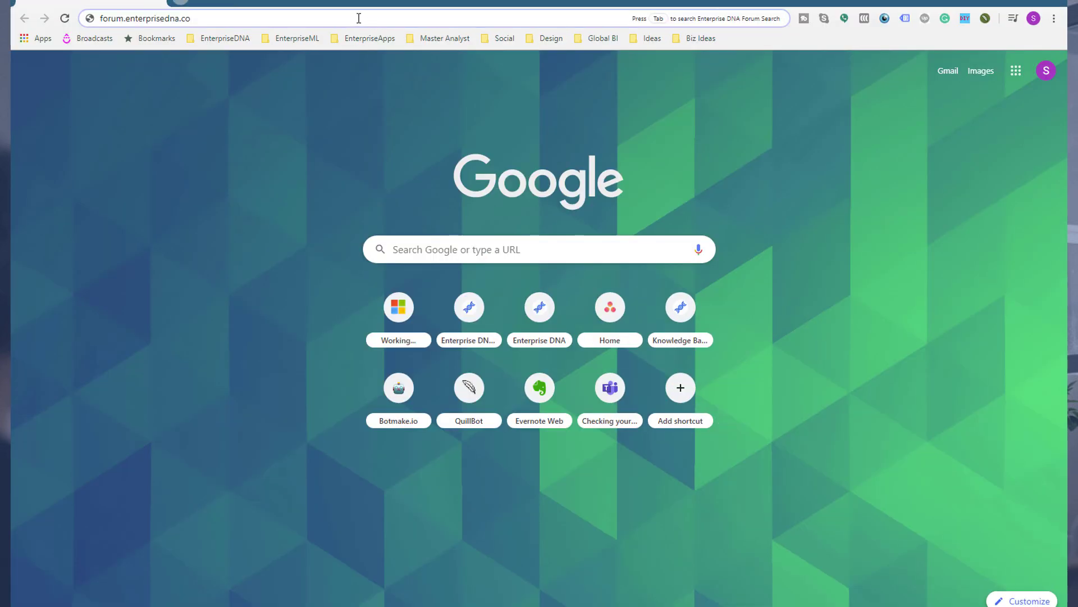
key(Return)
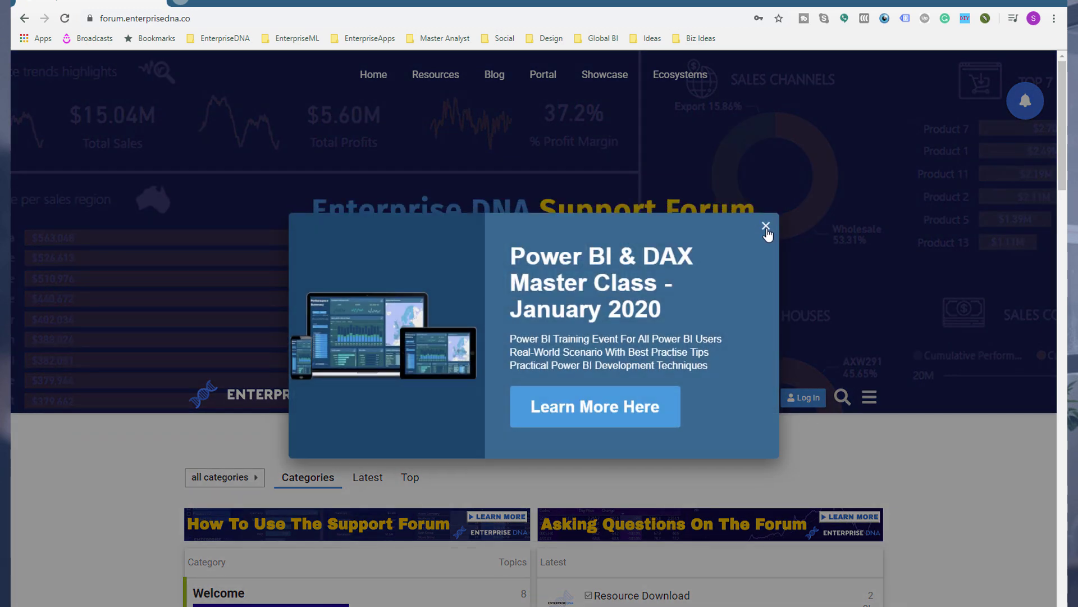
click(766, 229)
click(803, 397)
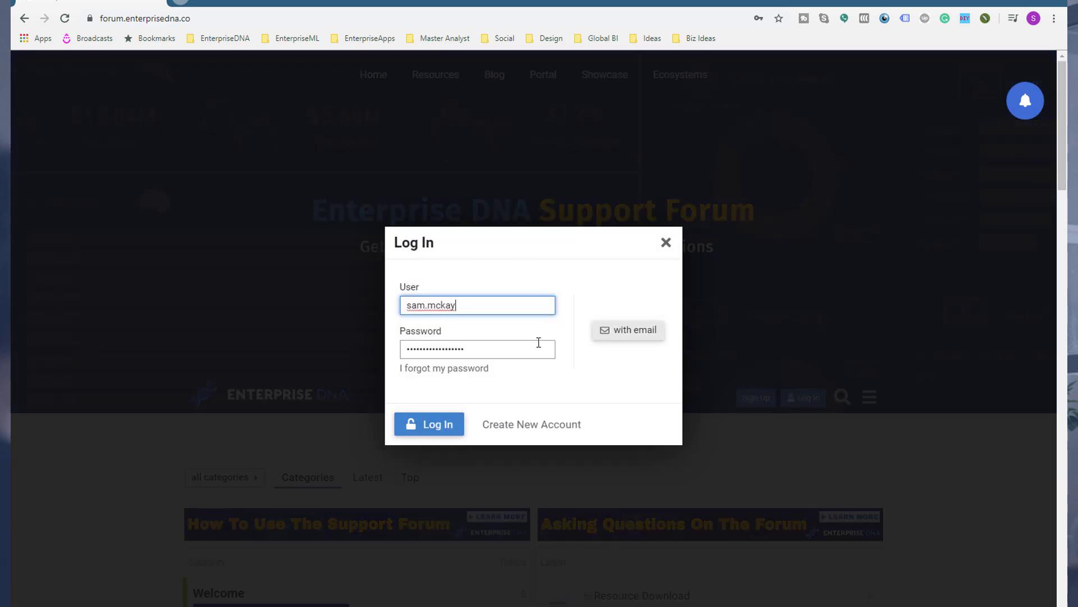
click(429, 430)
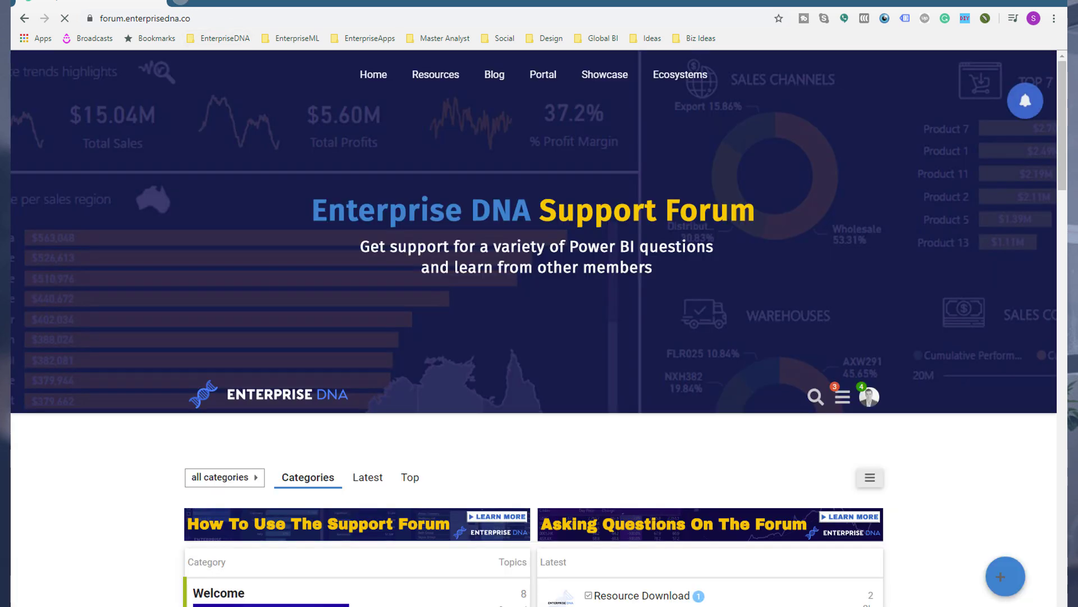
- Open portal.enterprisedna.co in a new browser tab and dismiss its promotional pop-up
key(ctrl+t)
text(ppor)
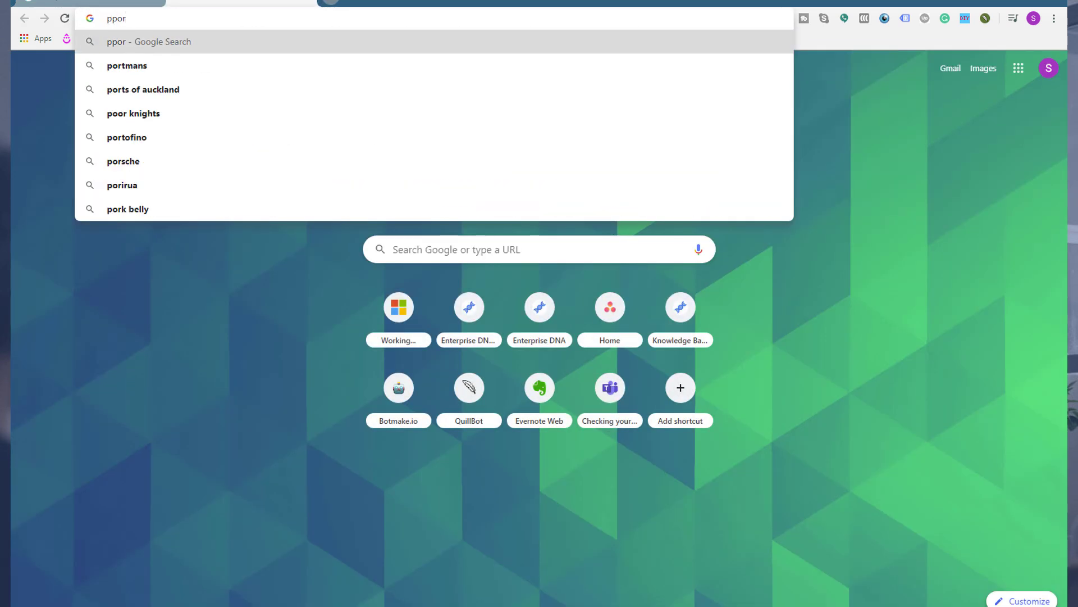
key(BackSpace)
key(BackSpace)
key(BackSpace)
text(or)
key(BackSpace)
key(Down)
key(Return)
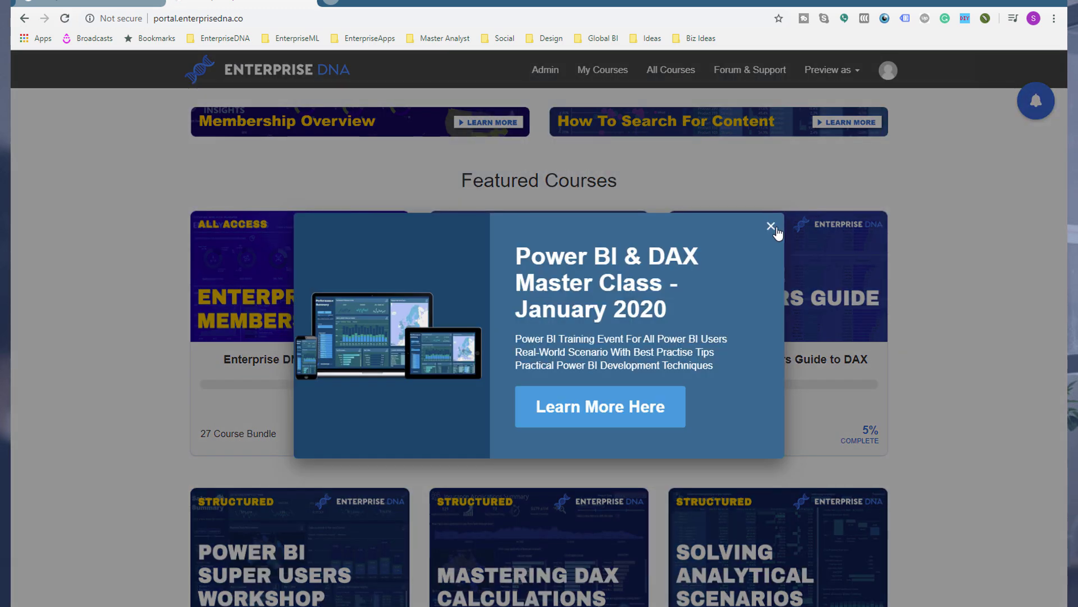
click(770, 225)
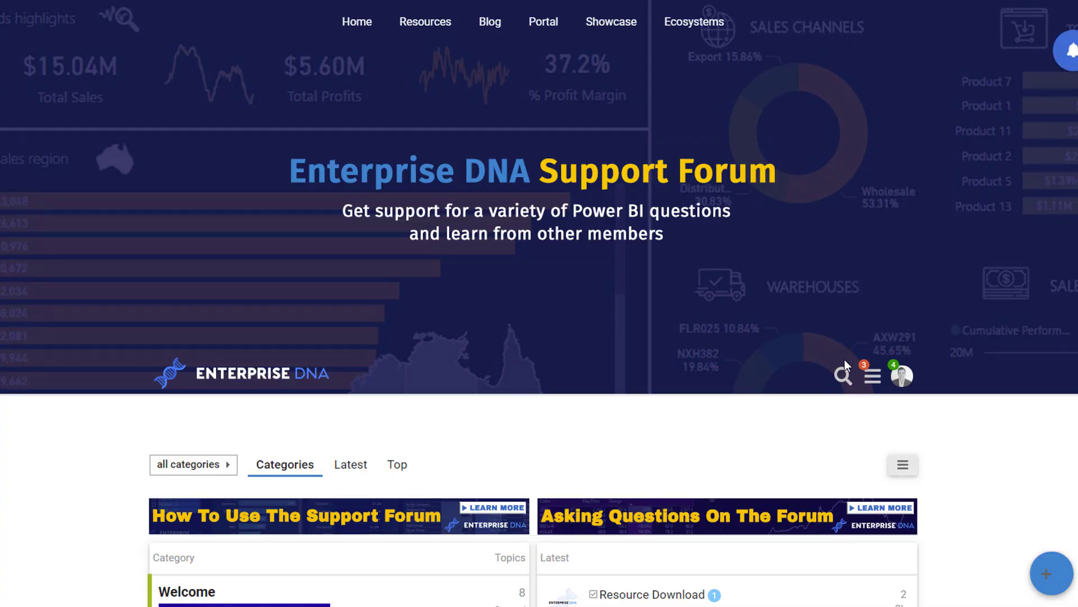
- Open the forum's advanced search options and limit the search to the Enterprise DNA Online category
click(843, 374)
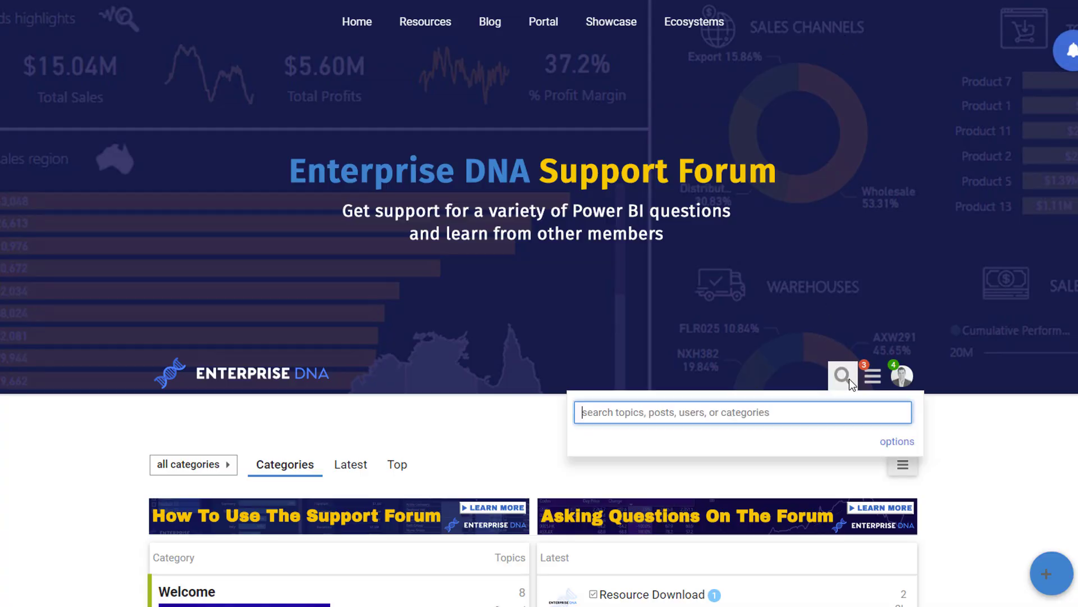
click(898, 442)
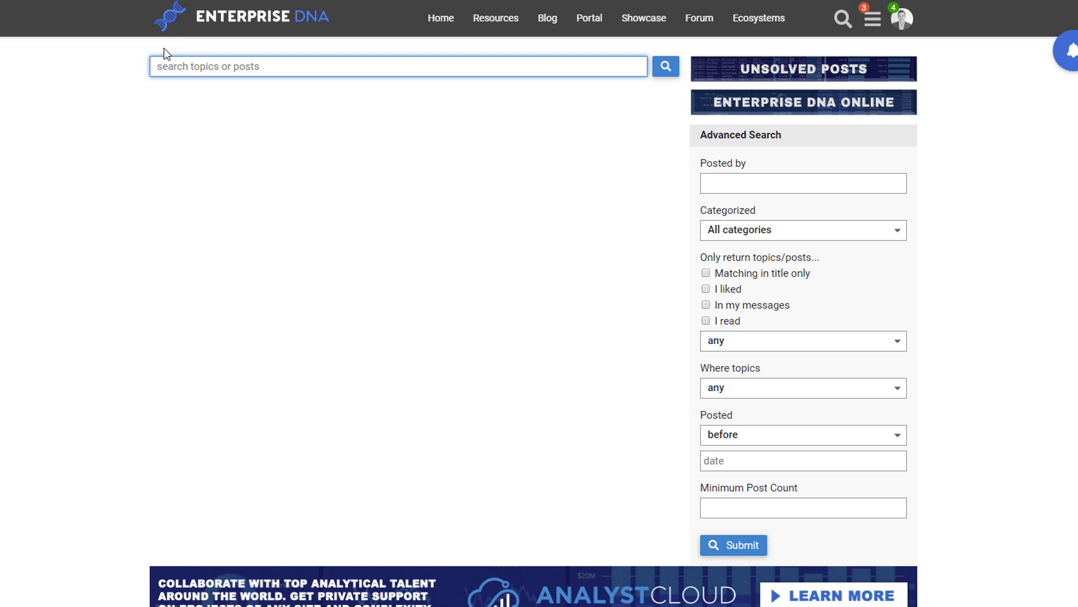
click(785, 112)
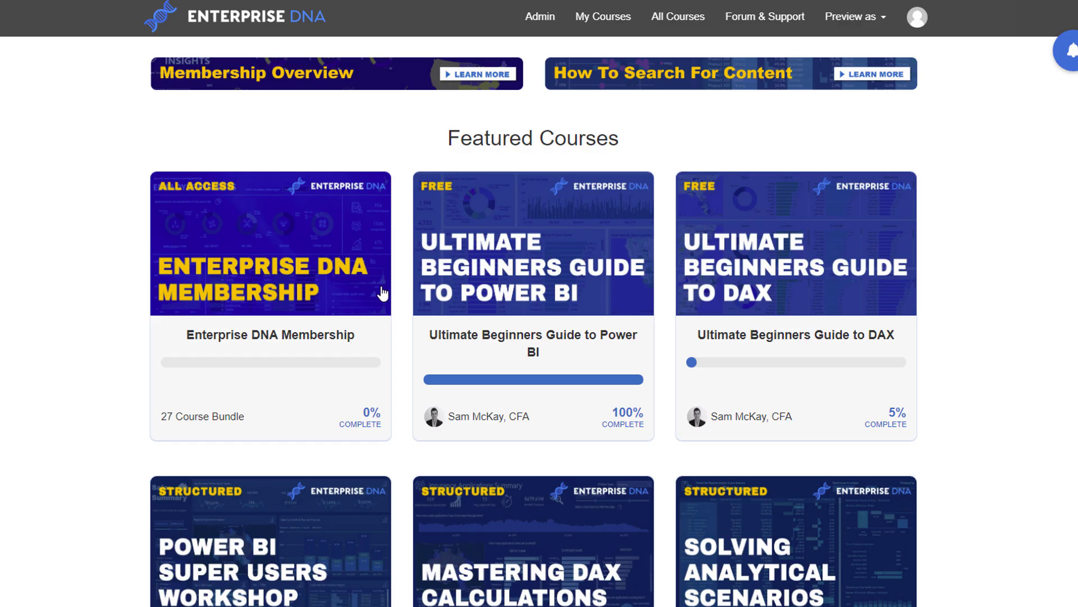
- Look over the portal's featured courses, and search the forum's Enterprise DNA Online category for "segment"
scroll(139, 283, down, 1)
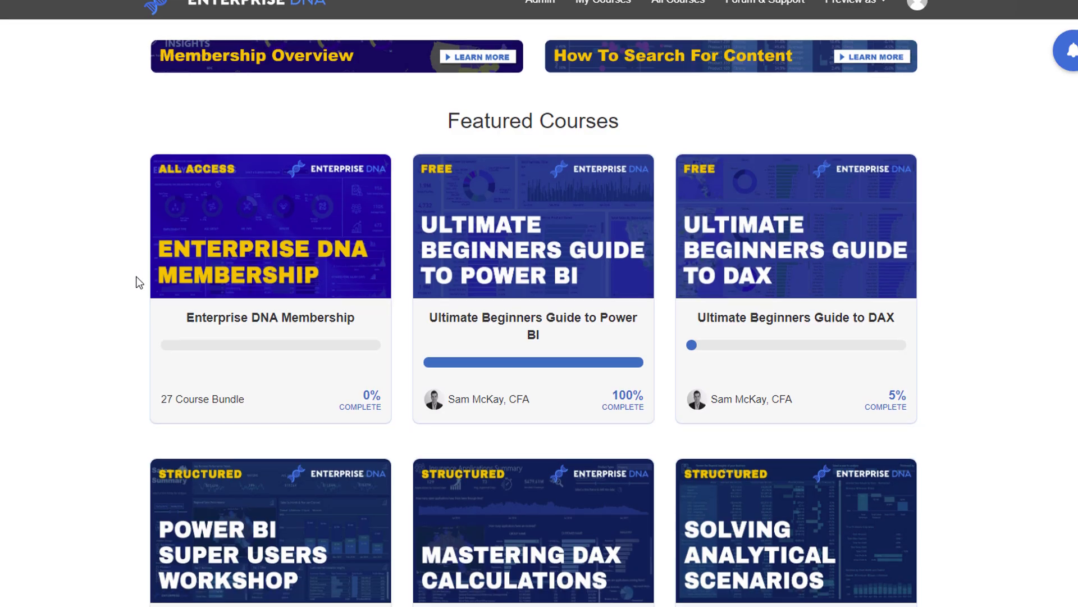
scroll(138, 282, down, 15)
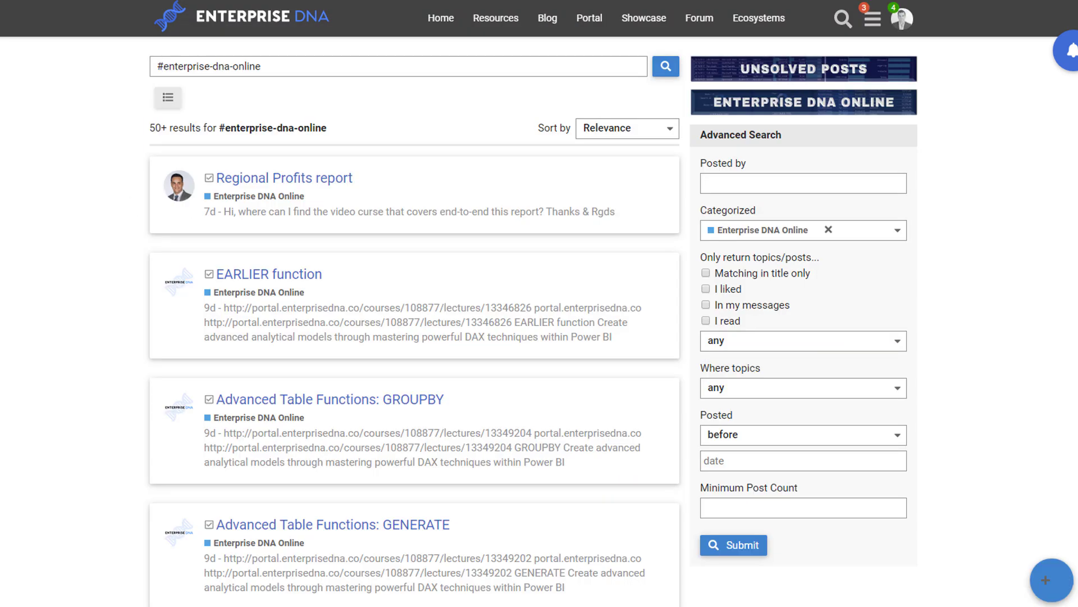
click(332, 63)
text(segment)
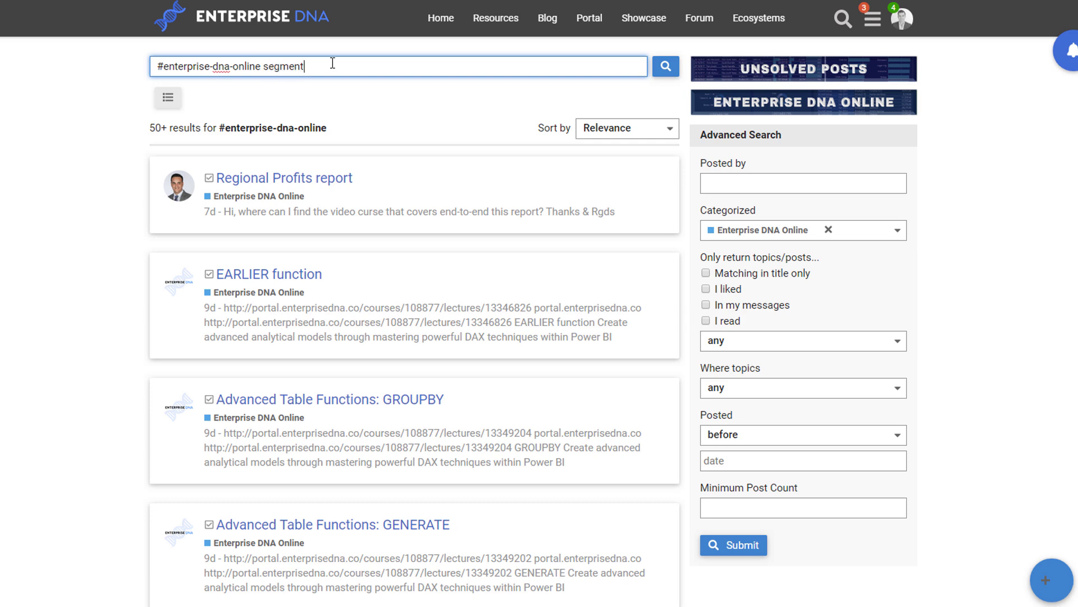
key(Return)
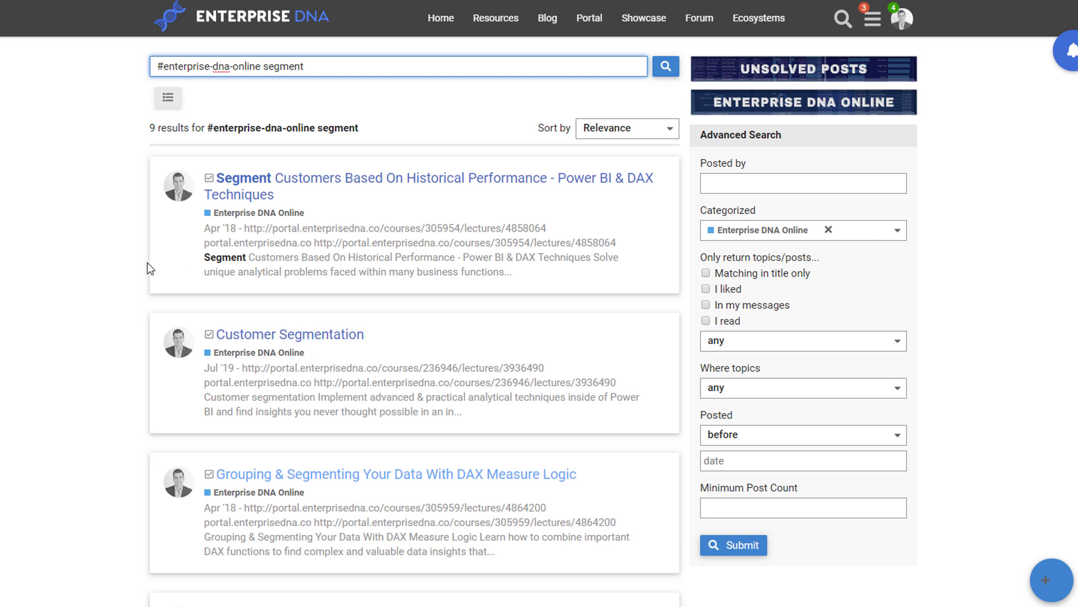
- Browse the search results, open the topic "Grouping & Segmenting Your Data With DAX Measure Logic" and follow its link to the portal lecture
scroll(147, 261, down, 4)
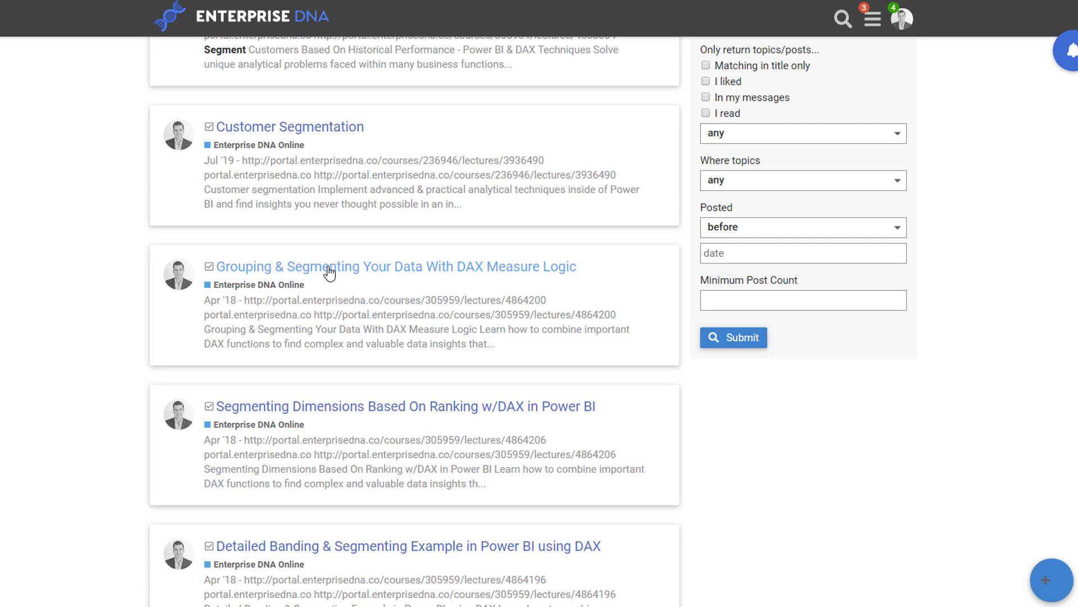
scroll(329, 274, down, 3)
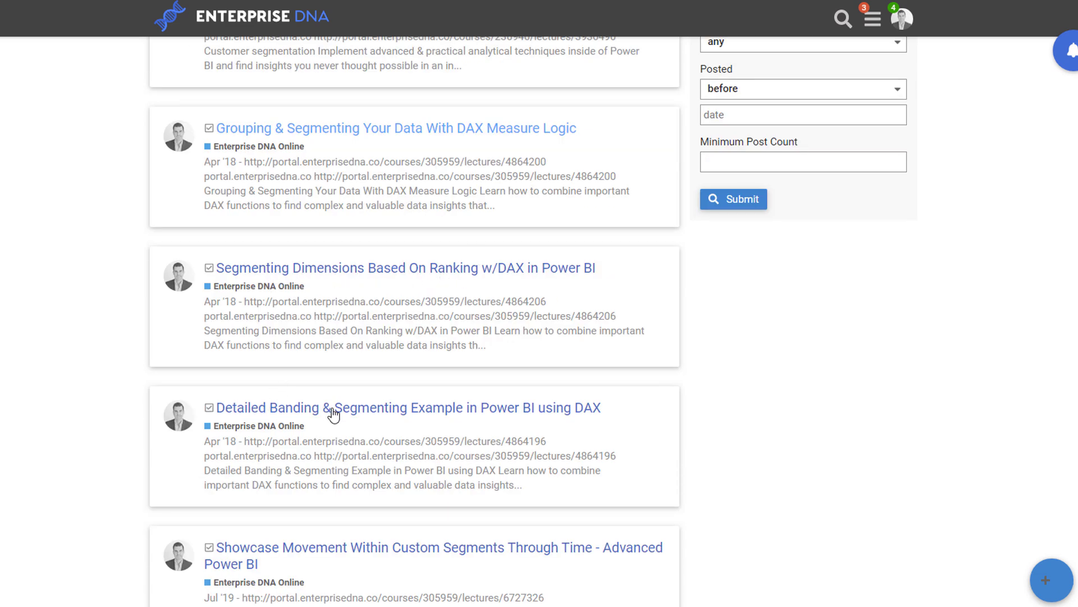
scroll(374, 413, down, 3)
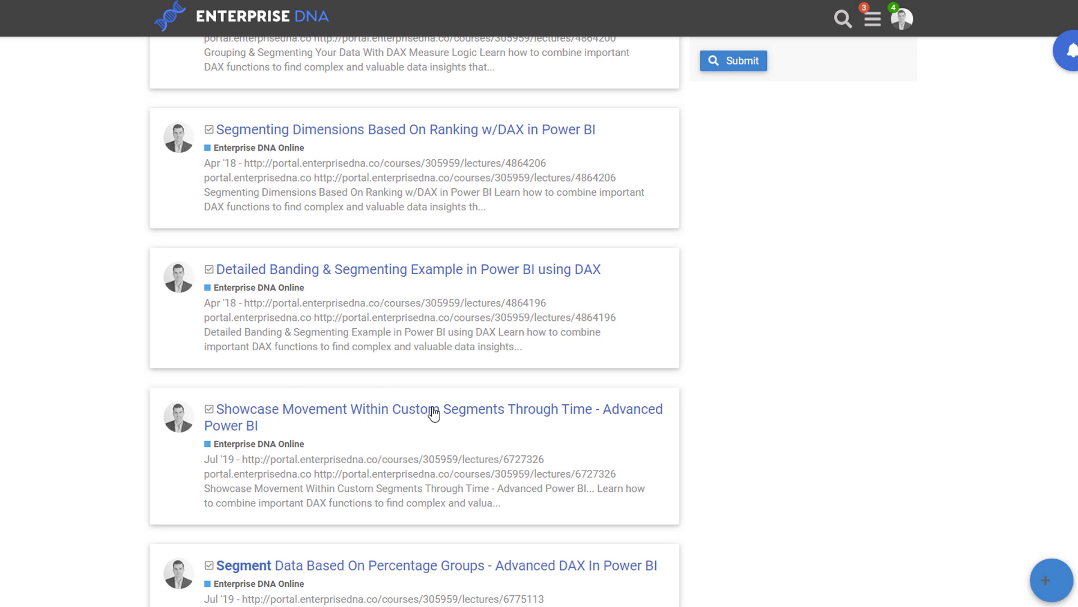
scroll(435, 414, down, 3)
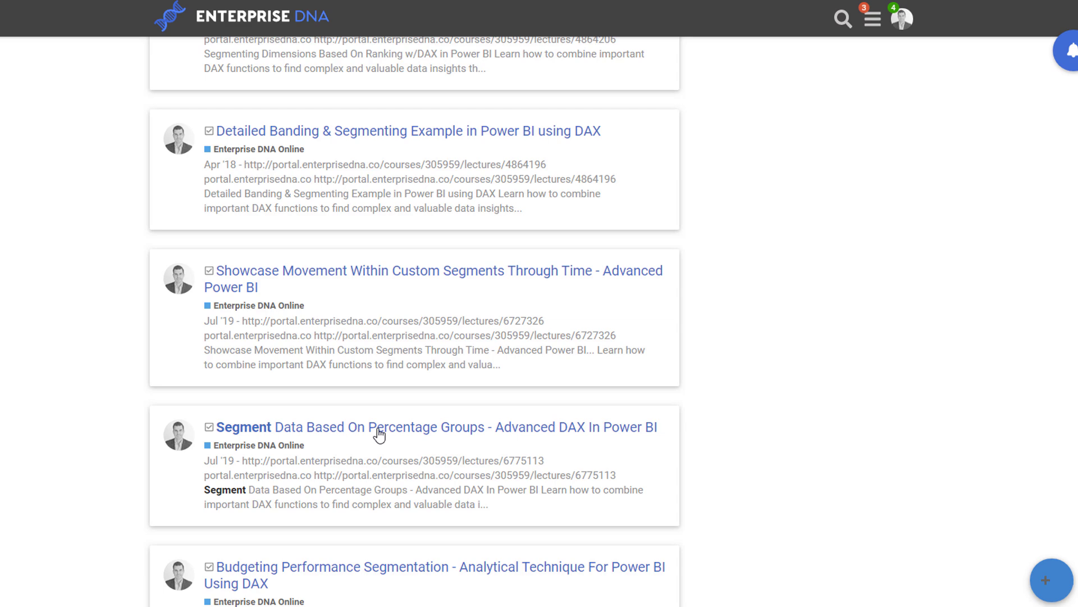
scroll(408, 431, up, 6)
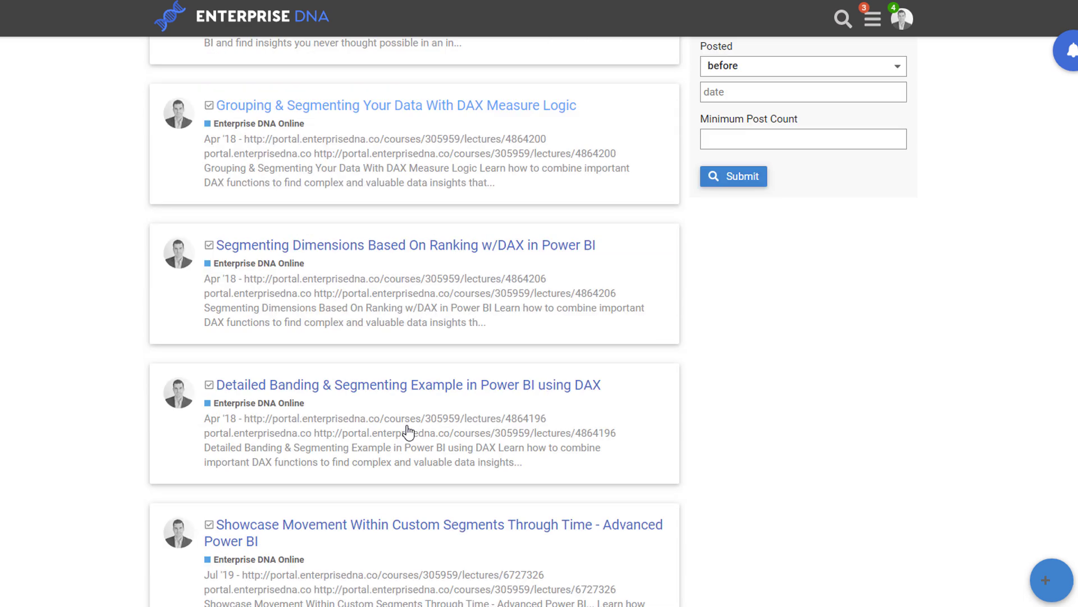
click(399, 132)
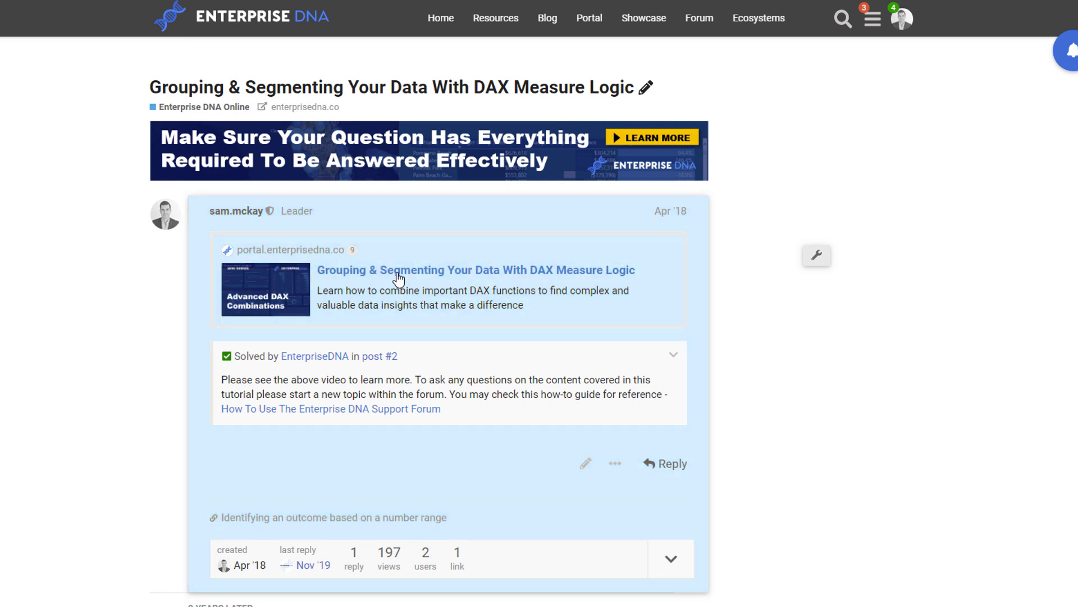
click(397, 273)
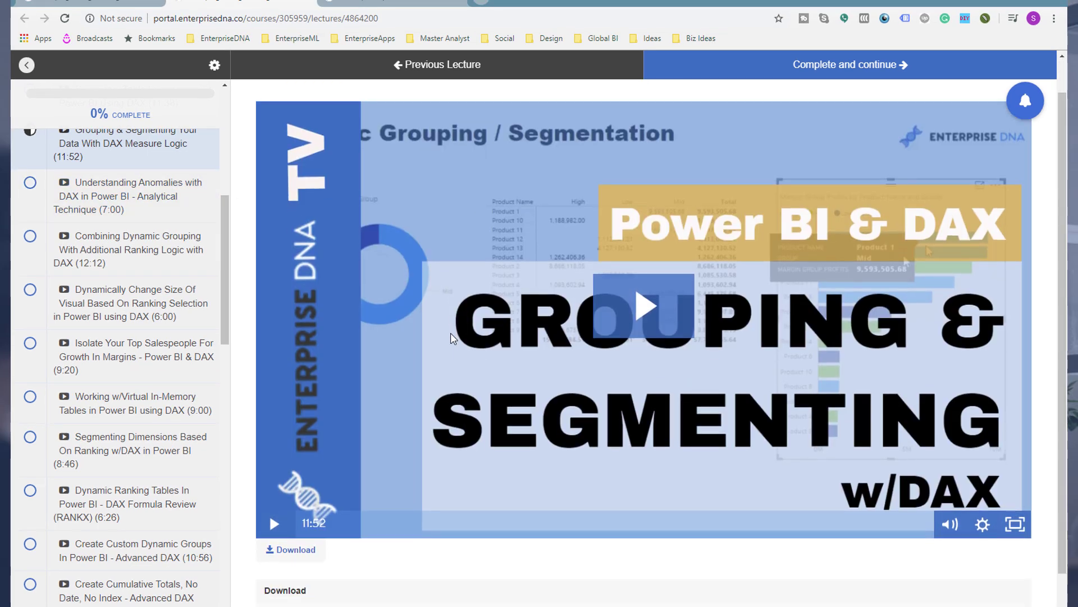
- Download the lecture's "Grouping and Segmenting Your Data With DAX Measure Logic.zip" and show its report maximized in Power BI Desktop
scroll(450, 333, down, 1)
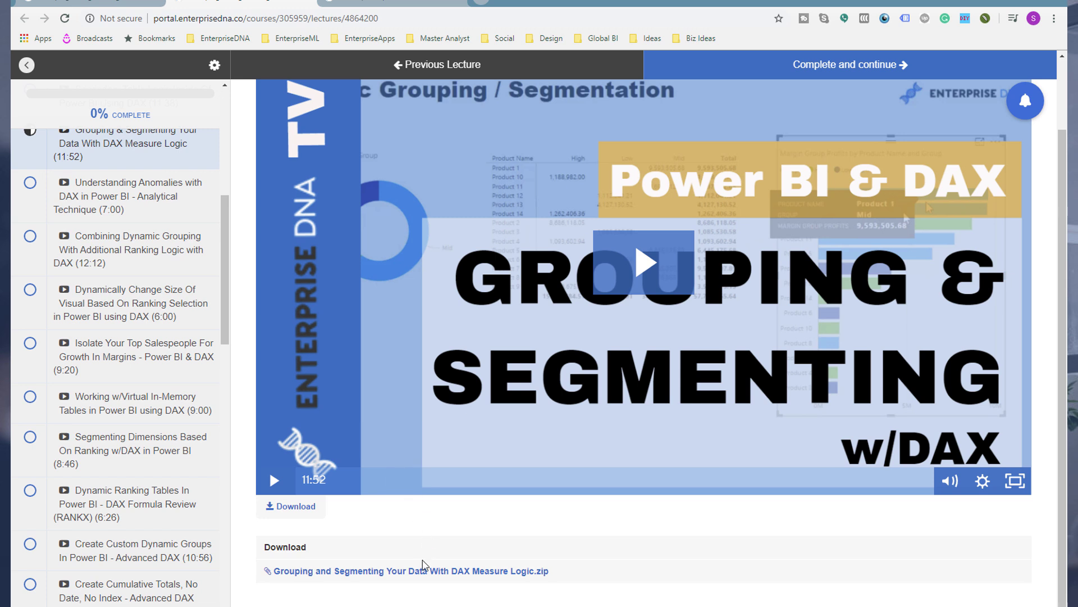
click(421, 579)
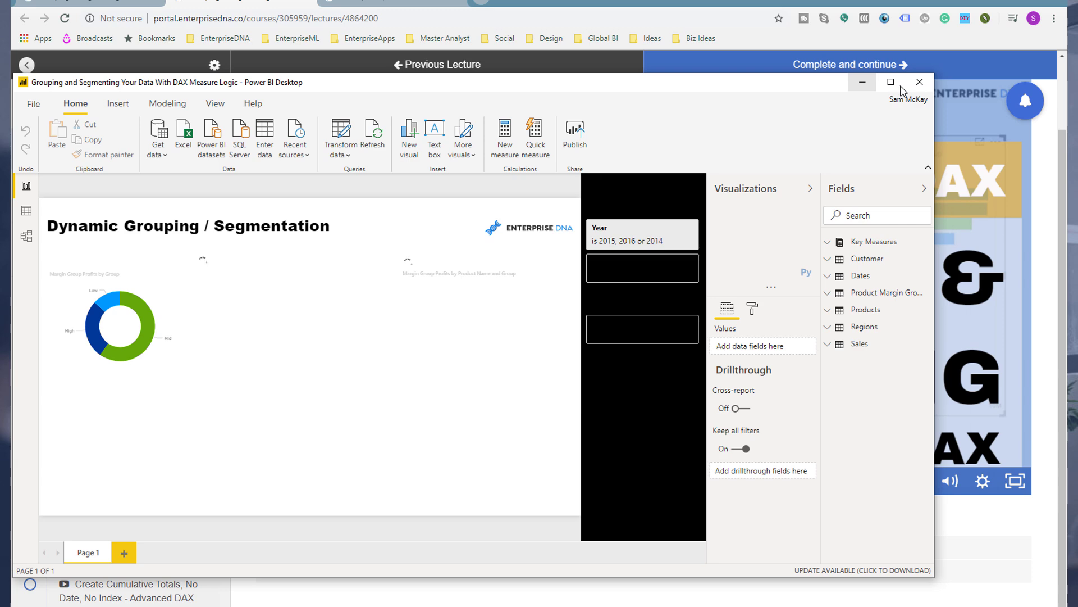
click(904, 90)
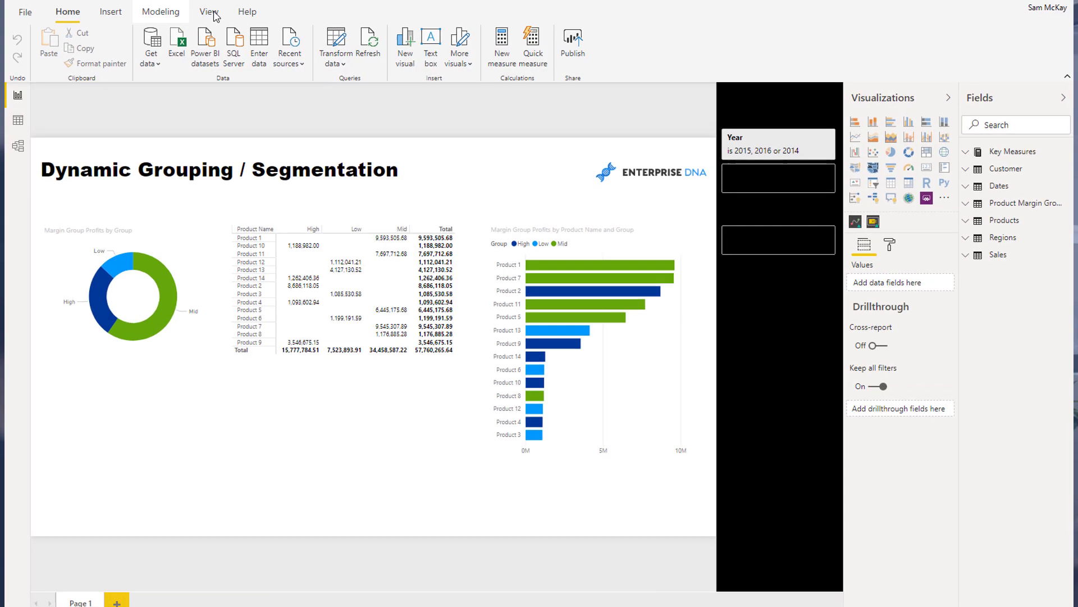
- Apply the built-in Power BI theme with shades of blue on a white background to the Dynamic Grouping / Segmentation report
click(208, 12)
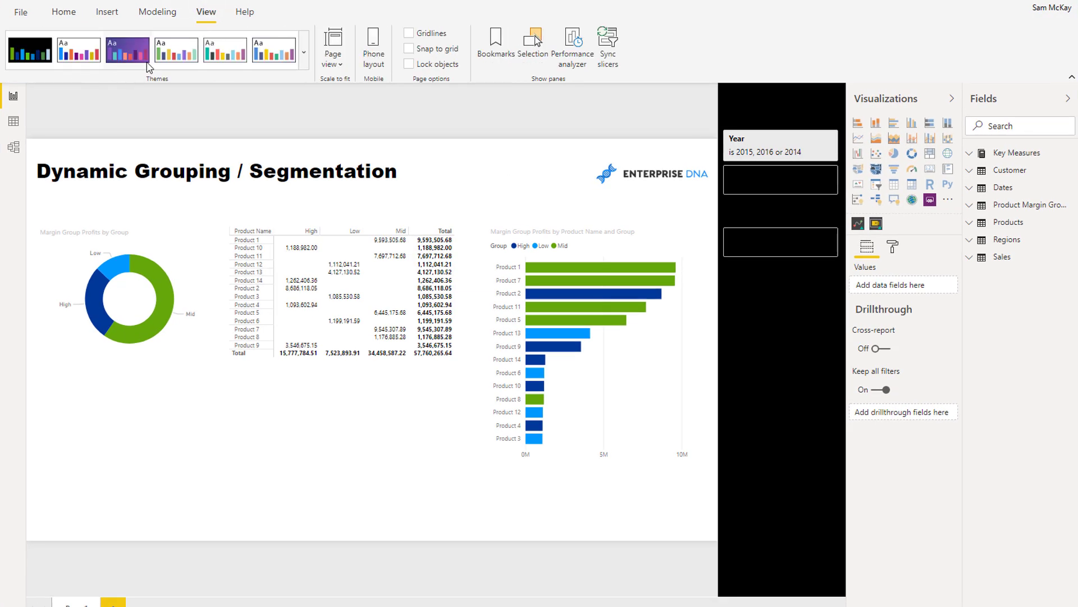
click(303, 52)
click(332, 200)
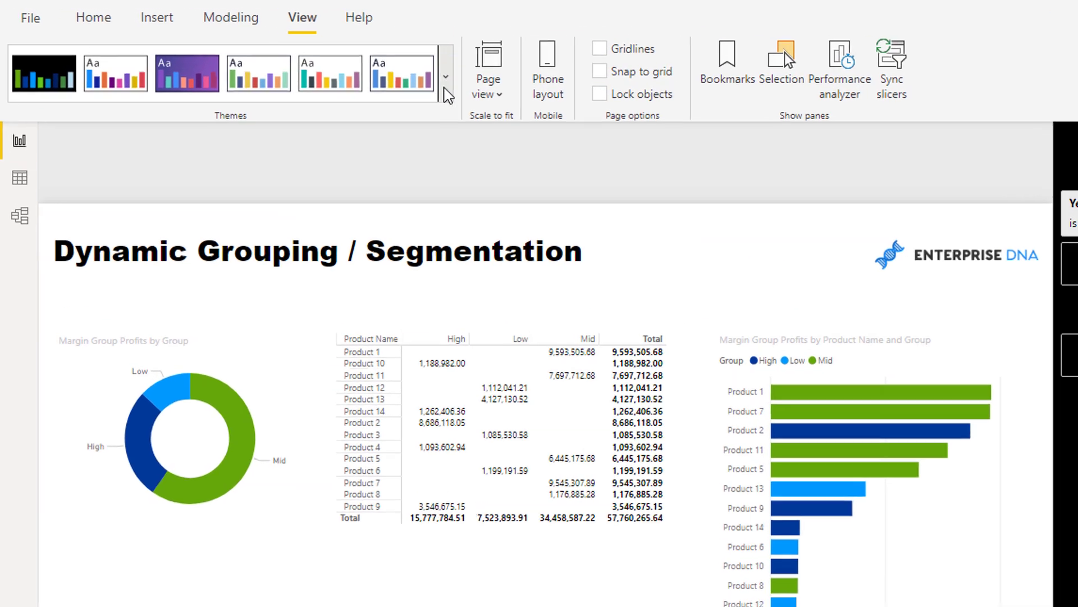
click(304, 52)
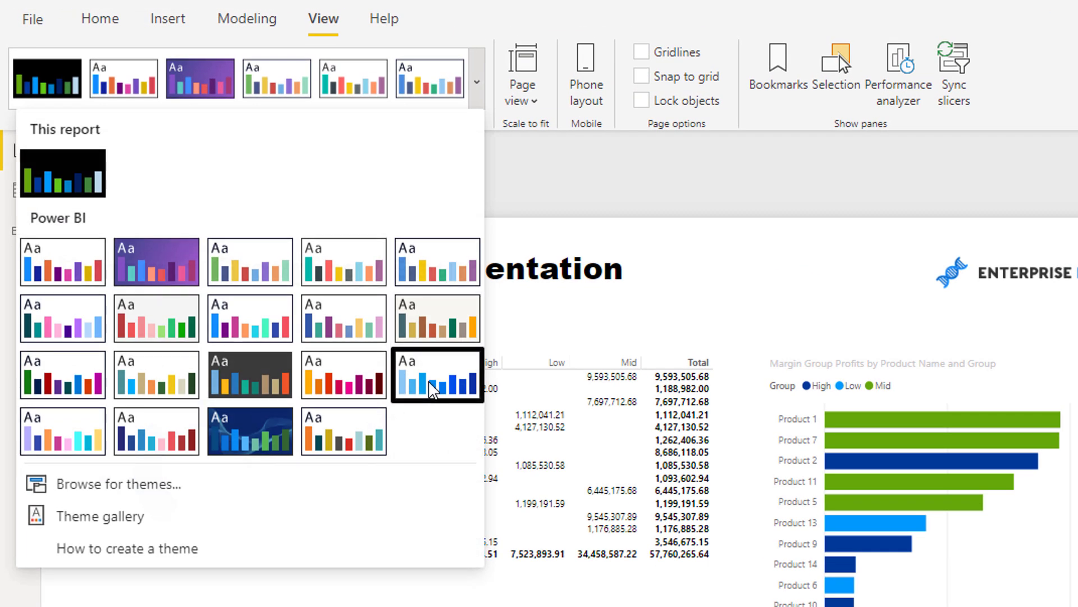
click(449, 365)
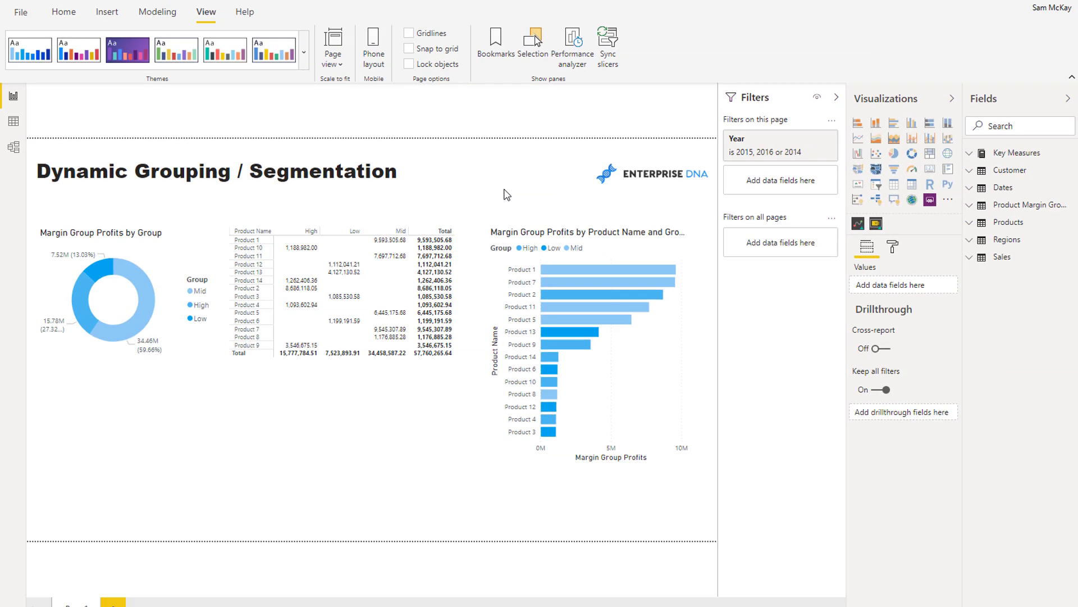
click(305, 57)
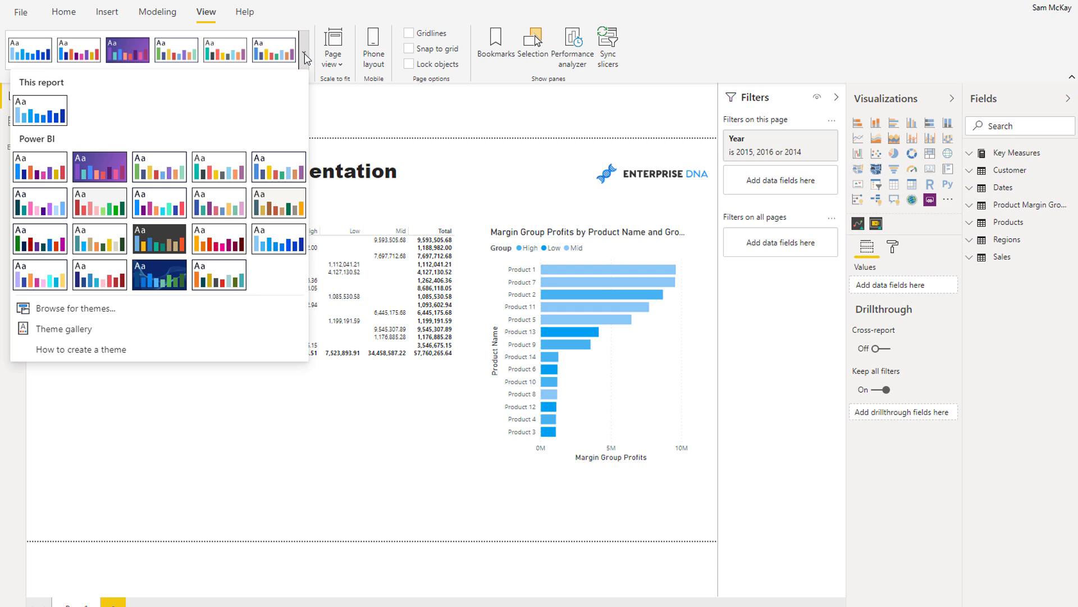
click(306, 56)
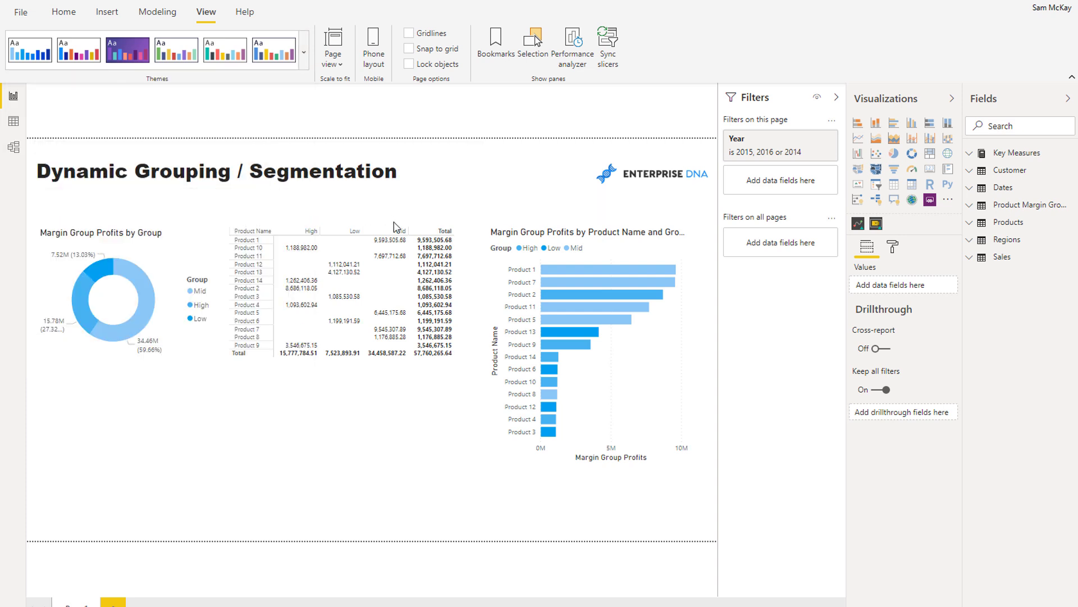
- Expand the Key Measures table and widen the field list enough to show the full measure names
click(972, 157)
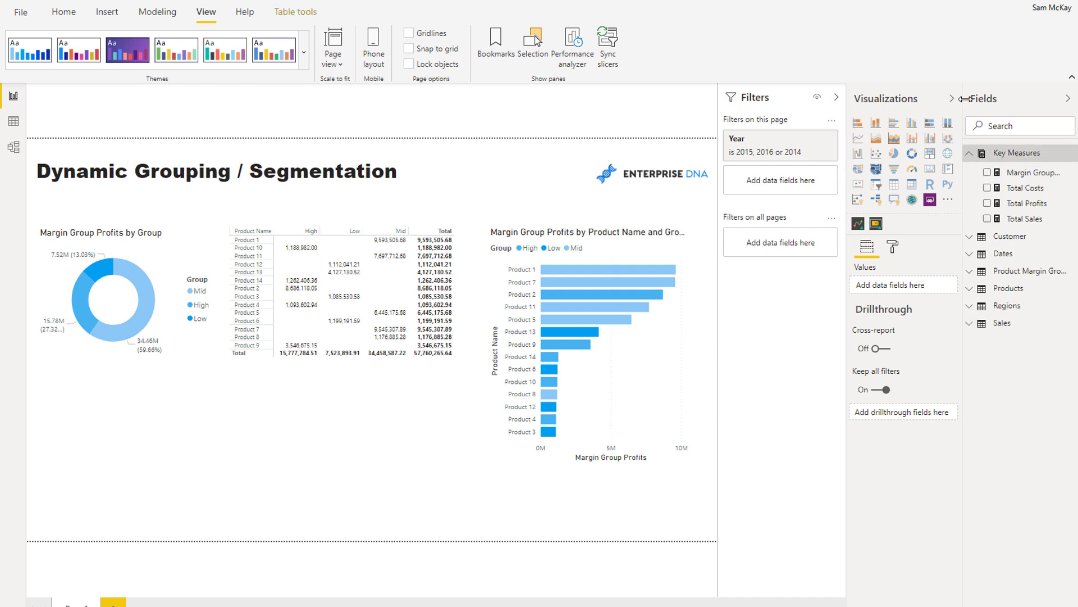
drag(964, 99, 867, 99)
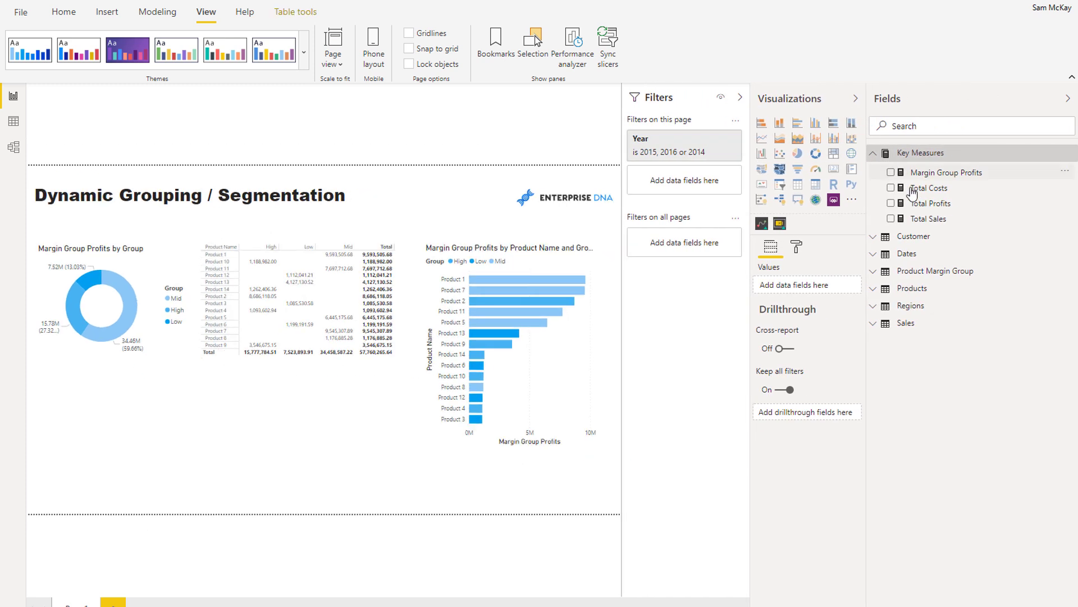
- Examine the Group, Min and Max data of the Product Margin Group table and return to the report page
click(14, 123)
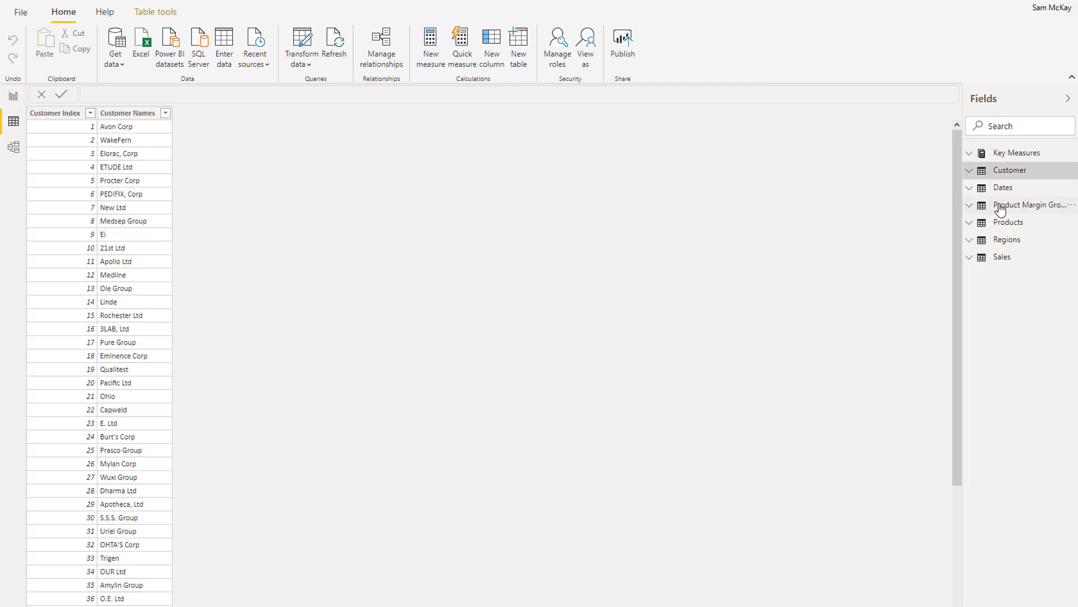
click(1001, 206)
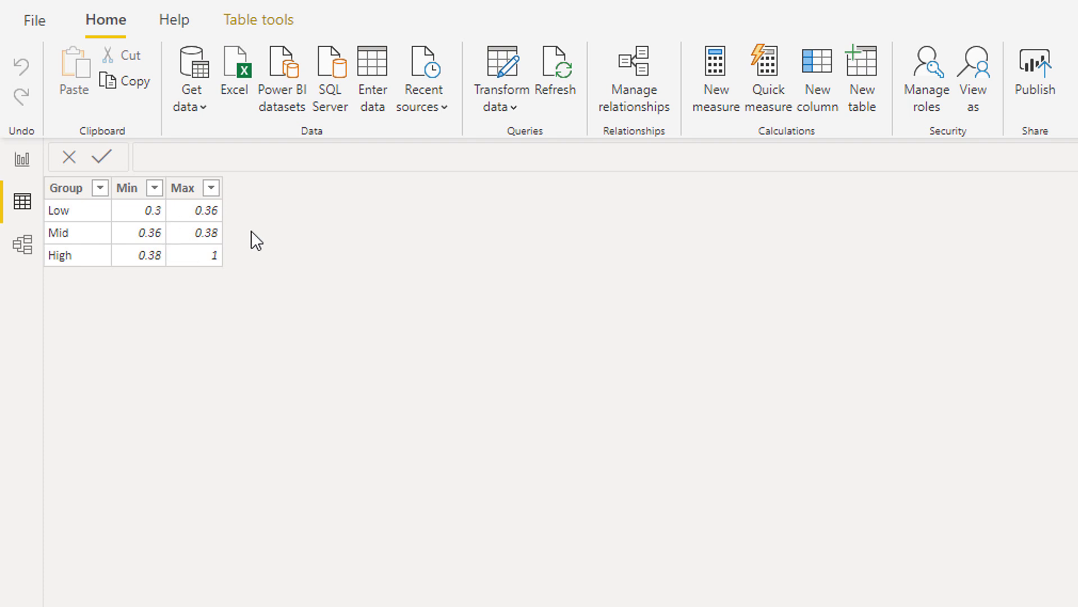
click(22, 159)
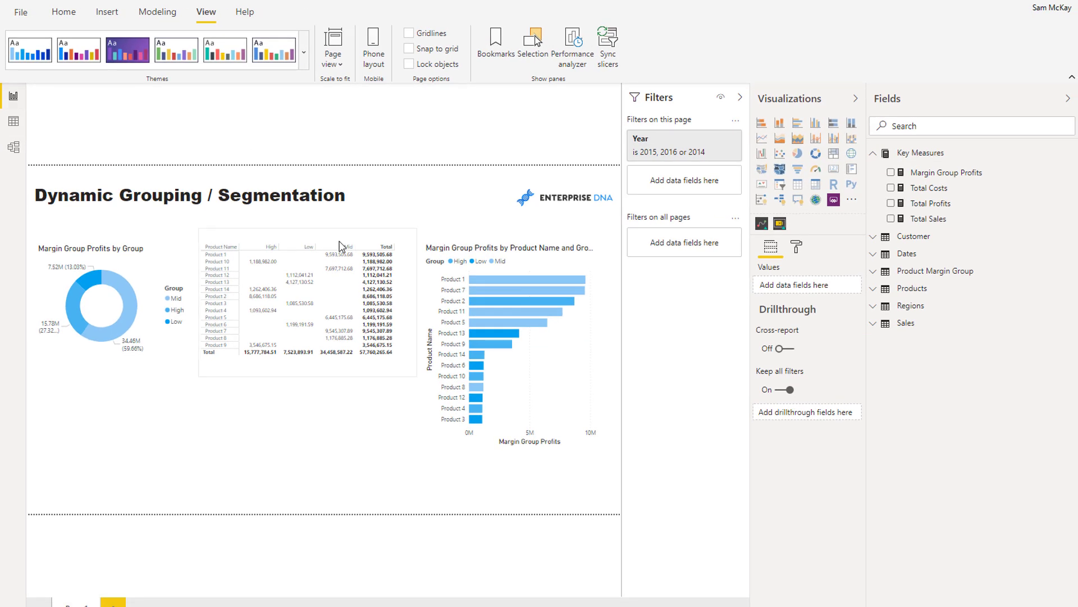
- Collapse the Filters and Visualizations panes and select the matrix of product profits by margin group
click(740, 97)
click(857, 100)
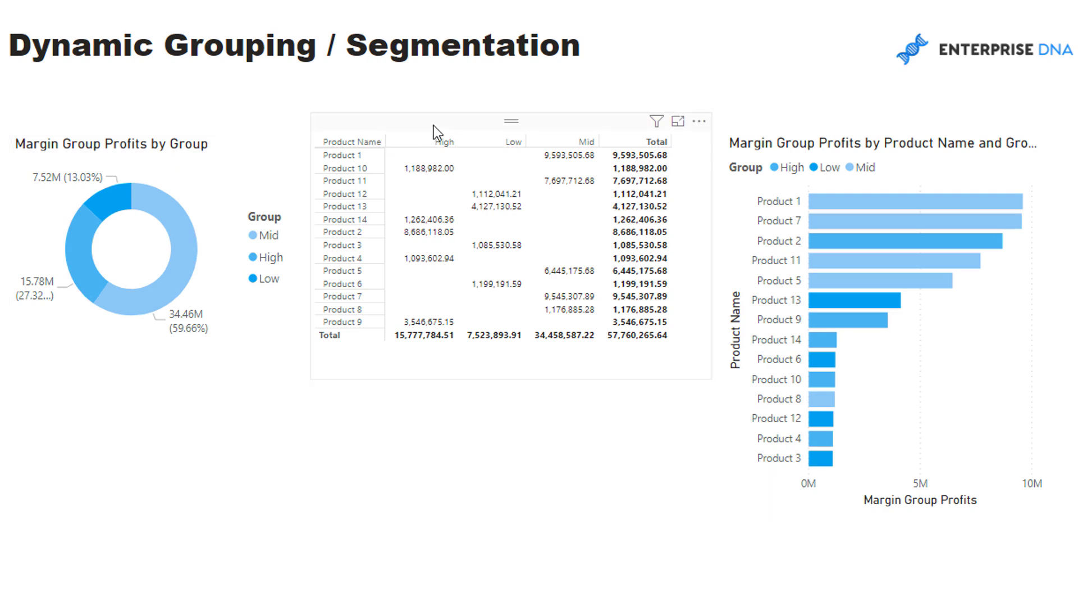
click(448, 128)
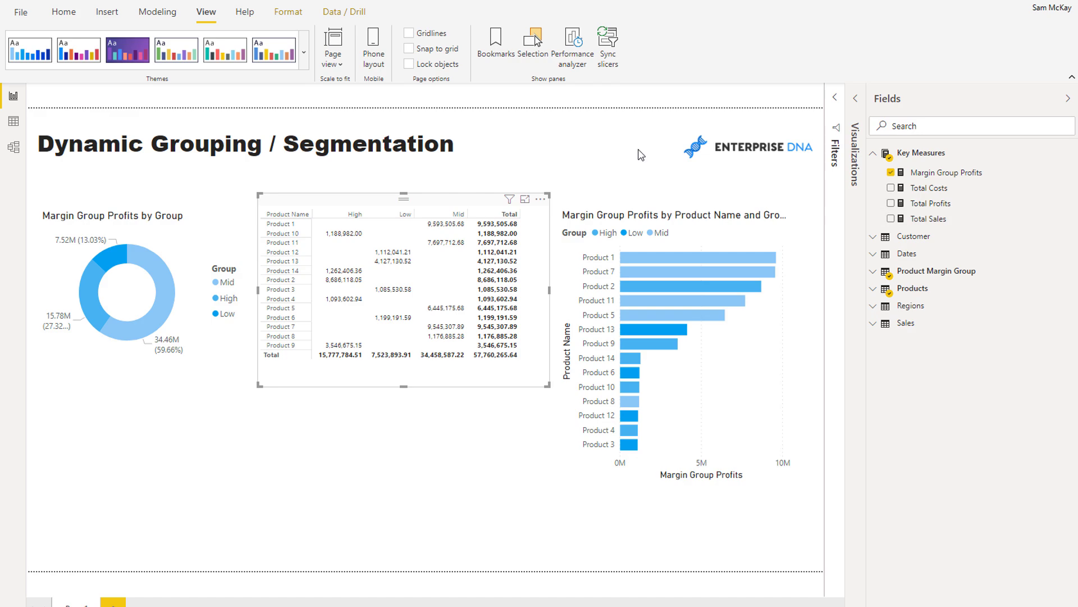
- Display the DAX formula of the Margin Group Profits measure and highlight all of it
click(912, 174)
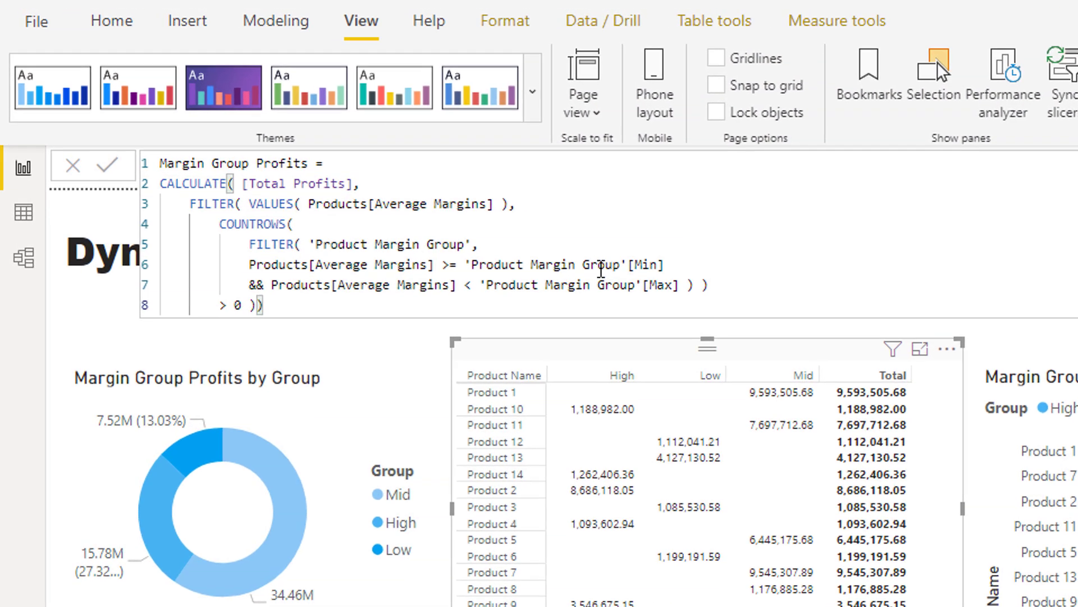
click(193, 174)
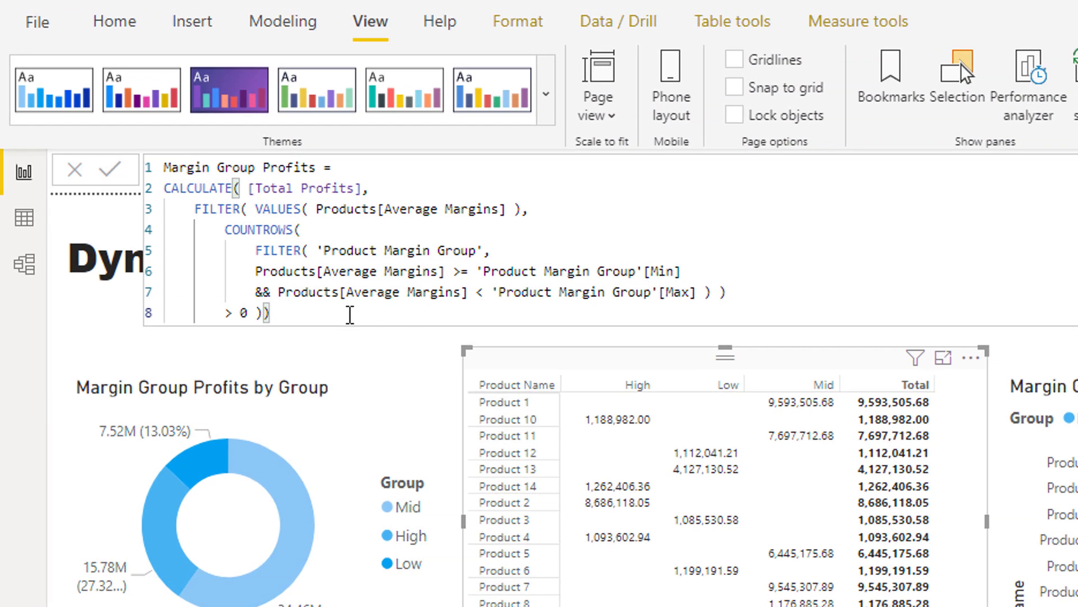
drag(339, 313, 159, 168)
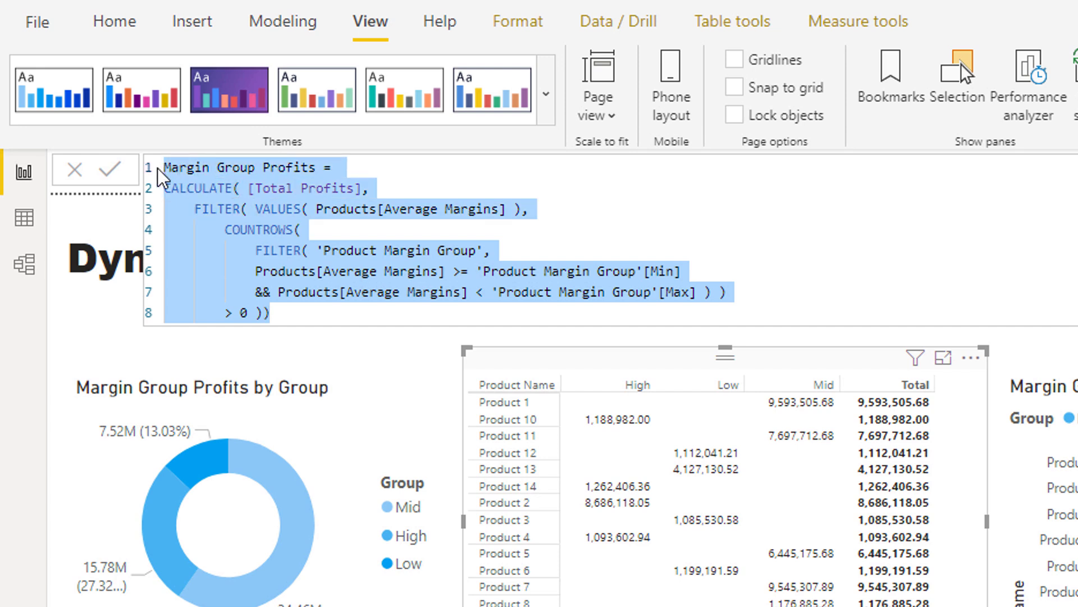
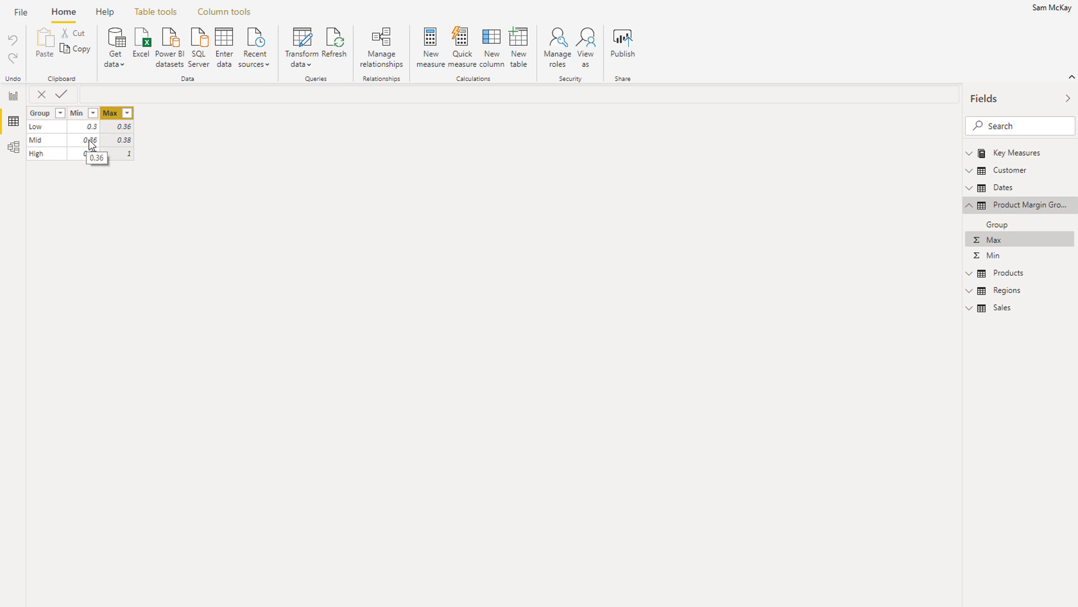
- Return to the report page and examine the Total Profits, Average Margins and 'Product Margin Group' parts of the Margin Group Profits formula
click(13, 96)
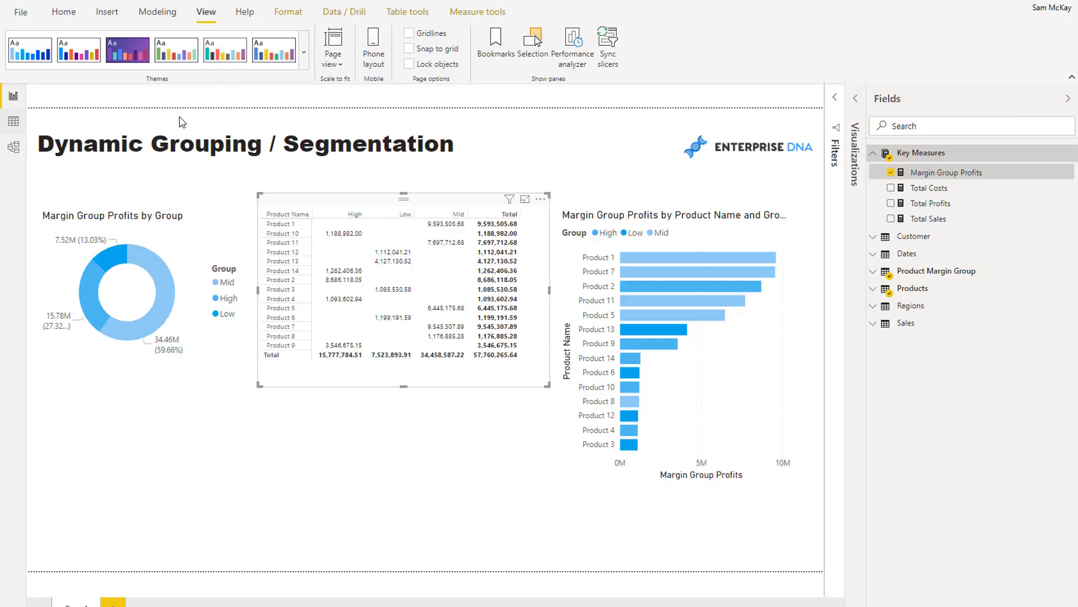
click(929, 173)
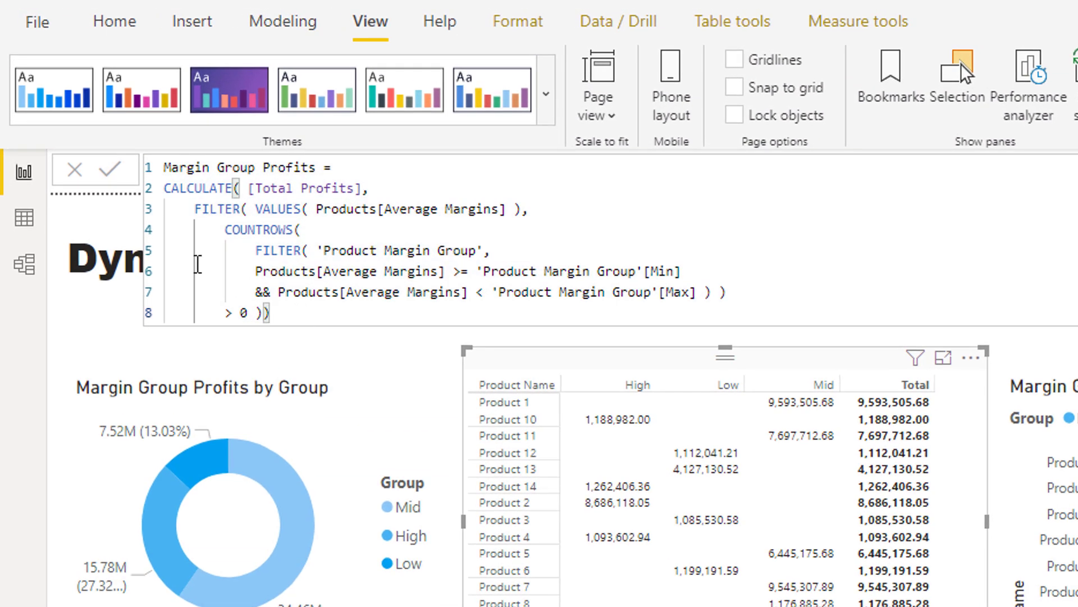
drag(153, 204, 78, 119)
click(169, 146)
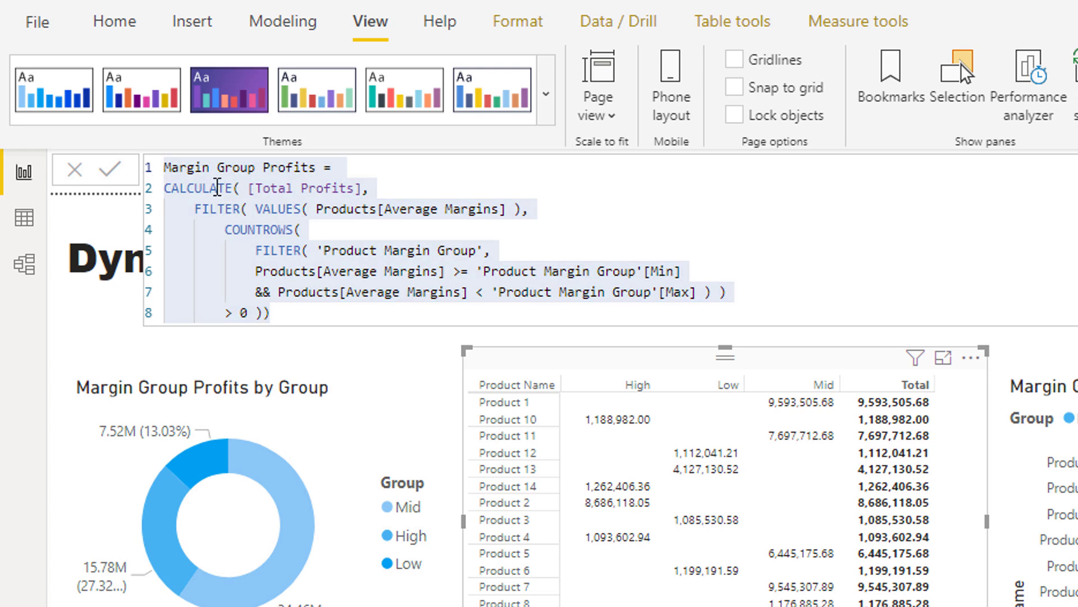
click(250, 188)
drag(250, 188, 388, 182)
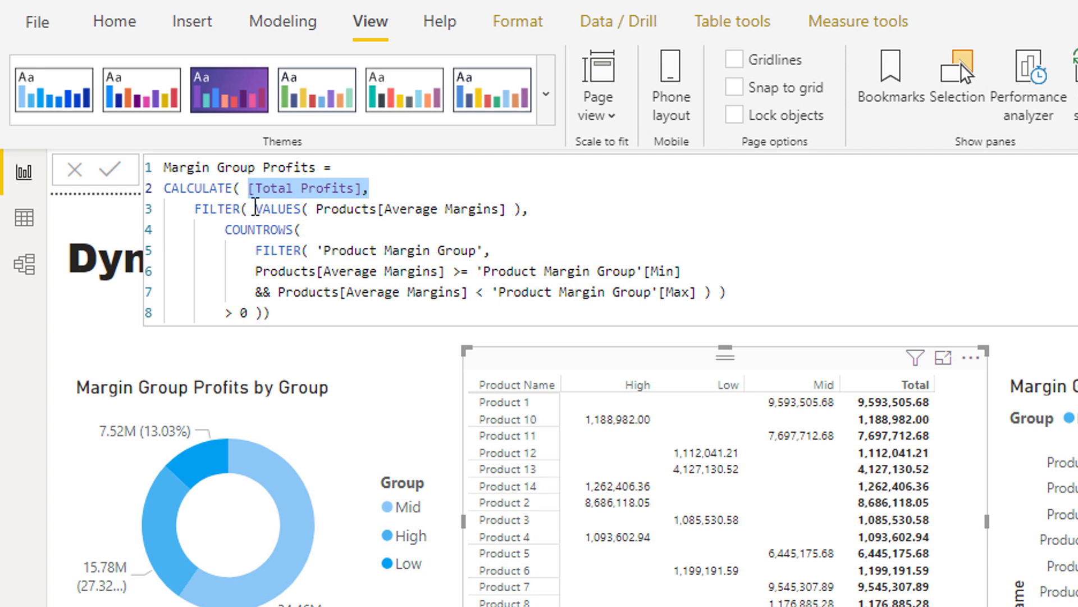
drag(250, 208, 524, 209)
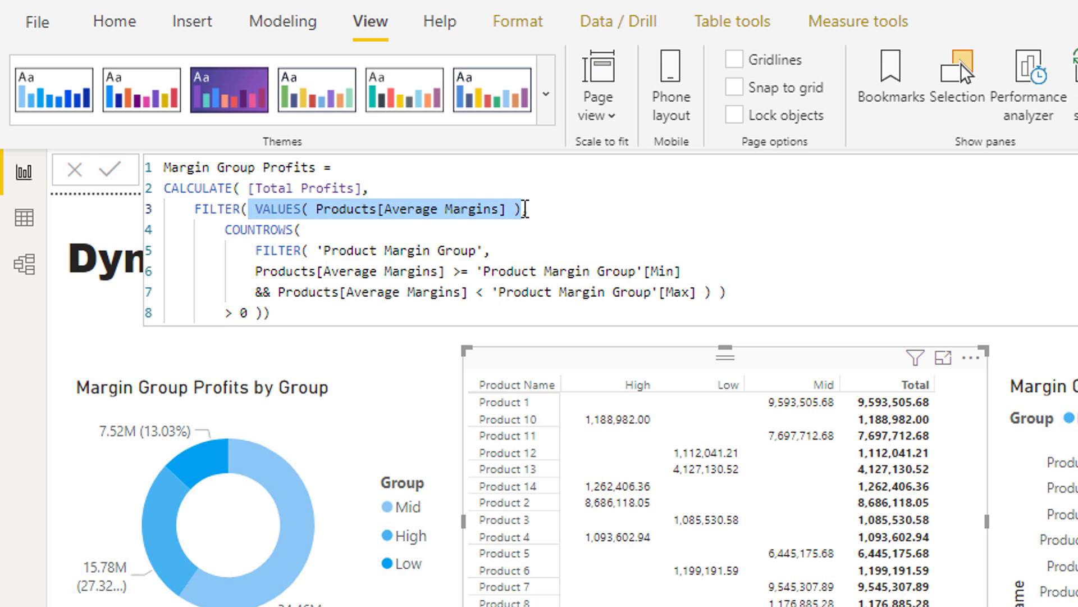
drag(320, 250, 486, 250)
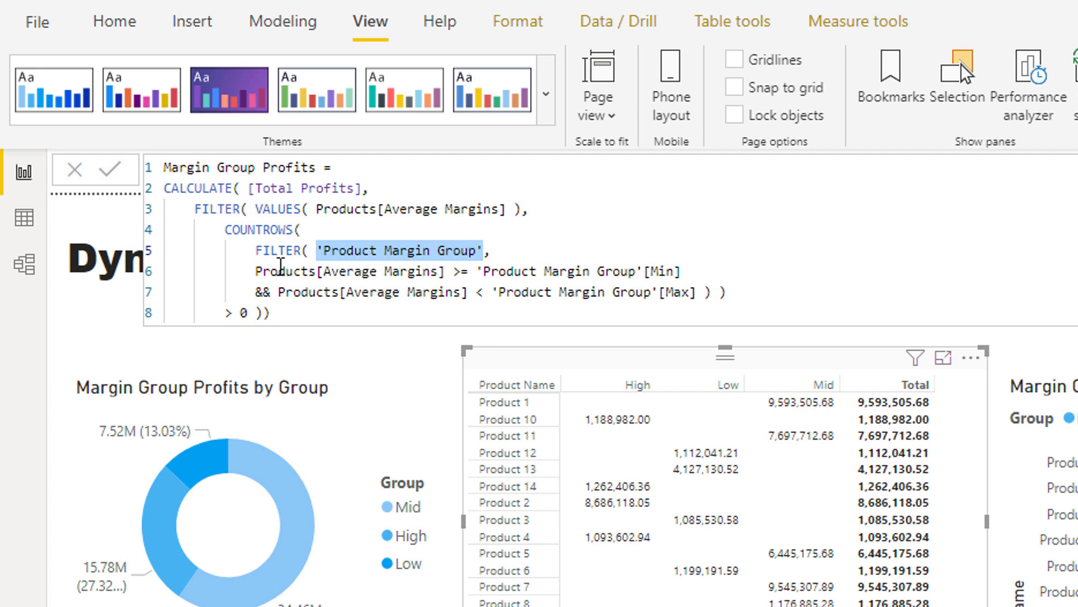
drag(257, 272, 447, 270)
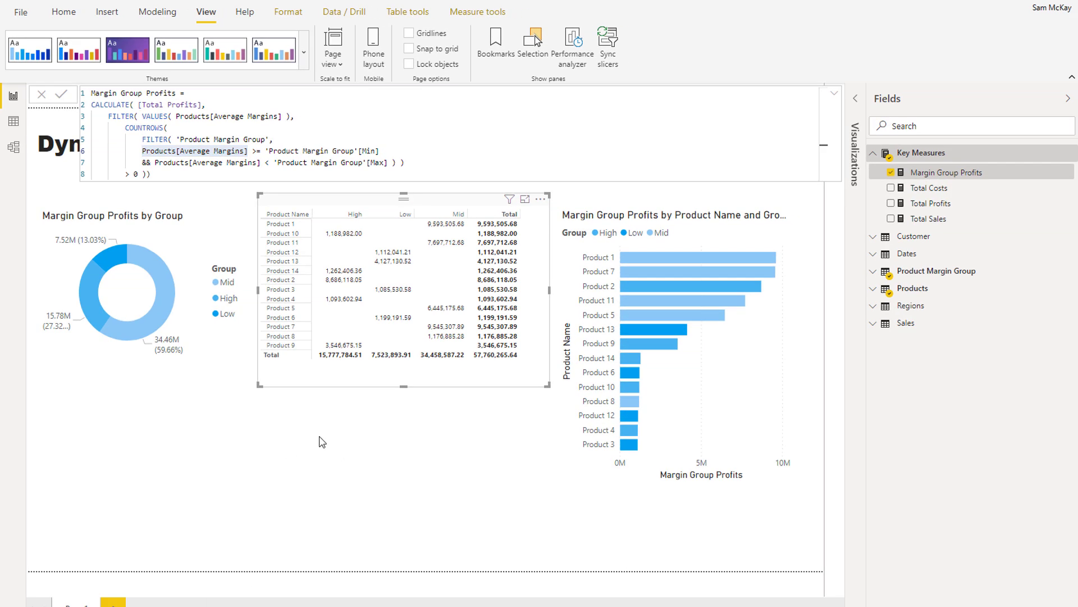
- Switch to the browser and go back to the forum's "#enterprise-dna-online segment" search results to look through the tutorials
mouse_move(214, 603)
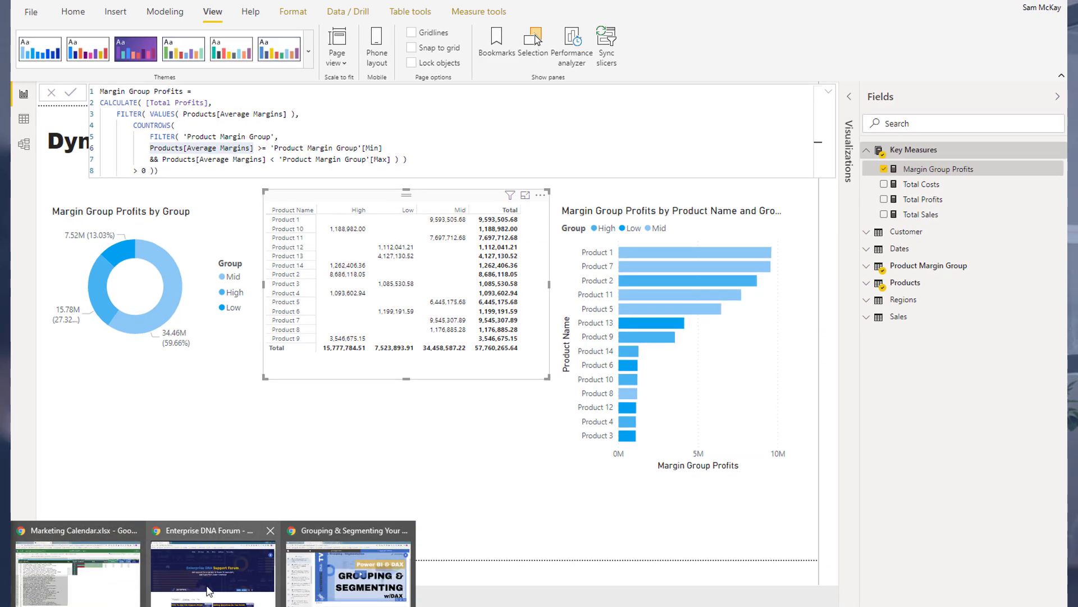
mouse_move(240, 575)
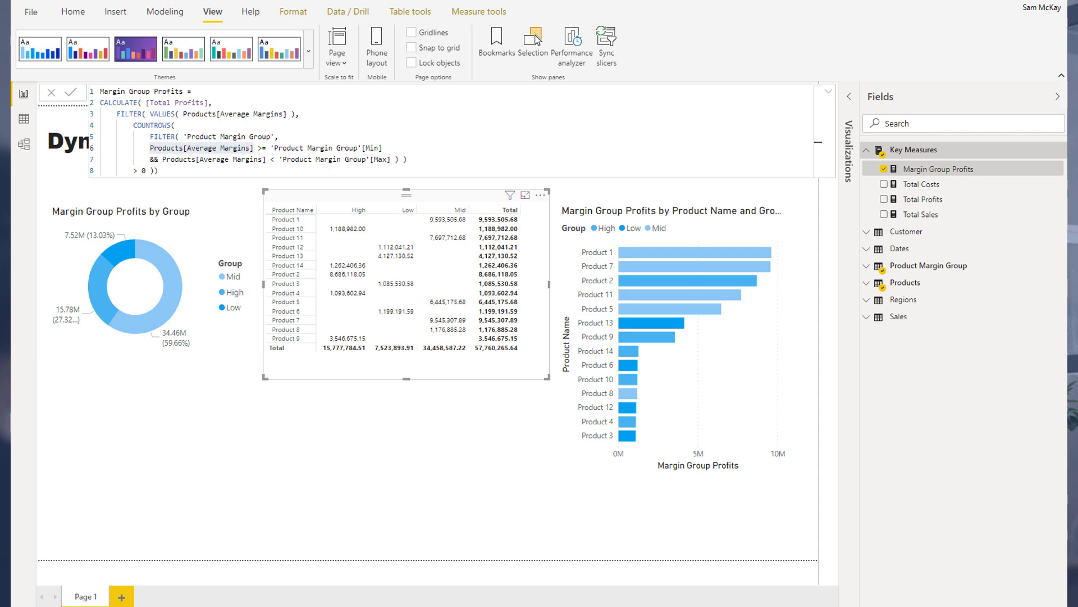
click(318, 567)
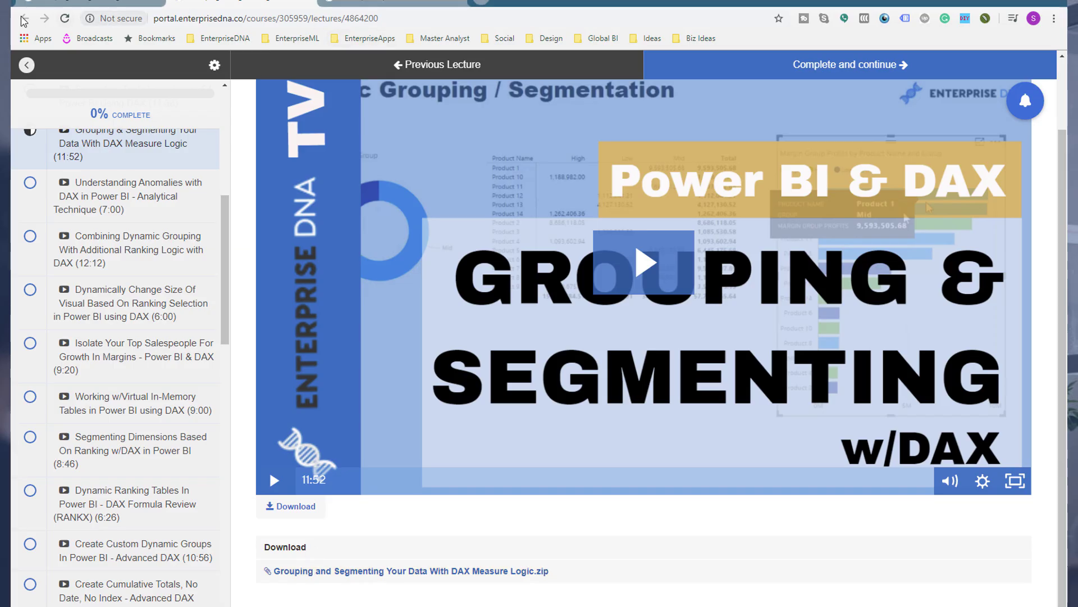
click(103, 8)
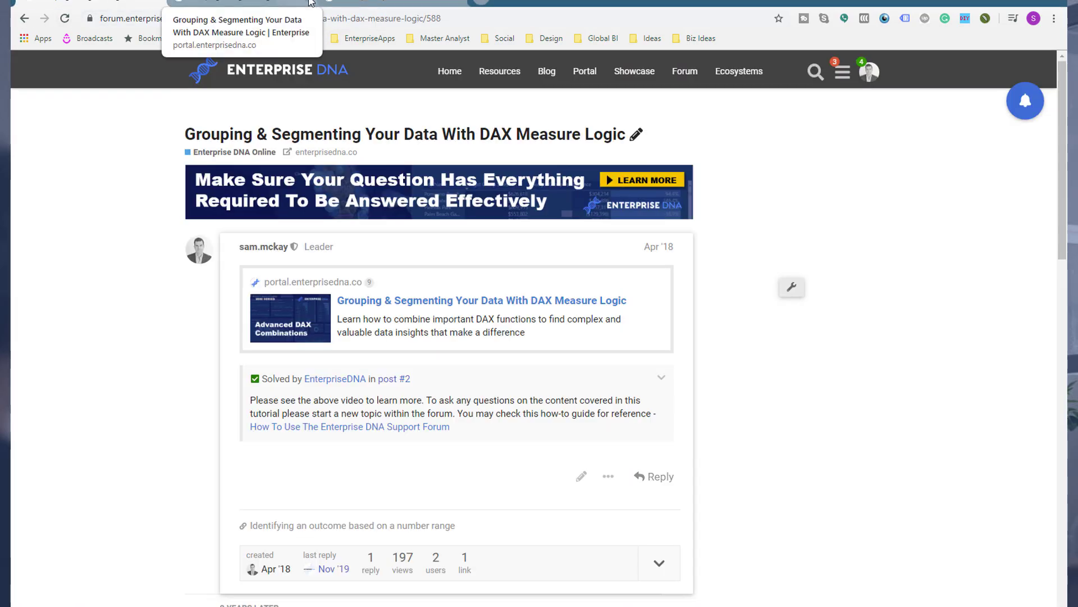
click(24, 17)
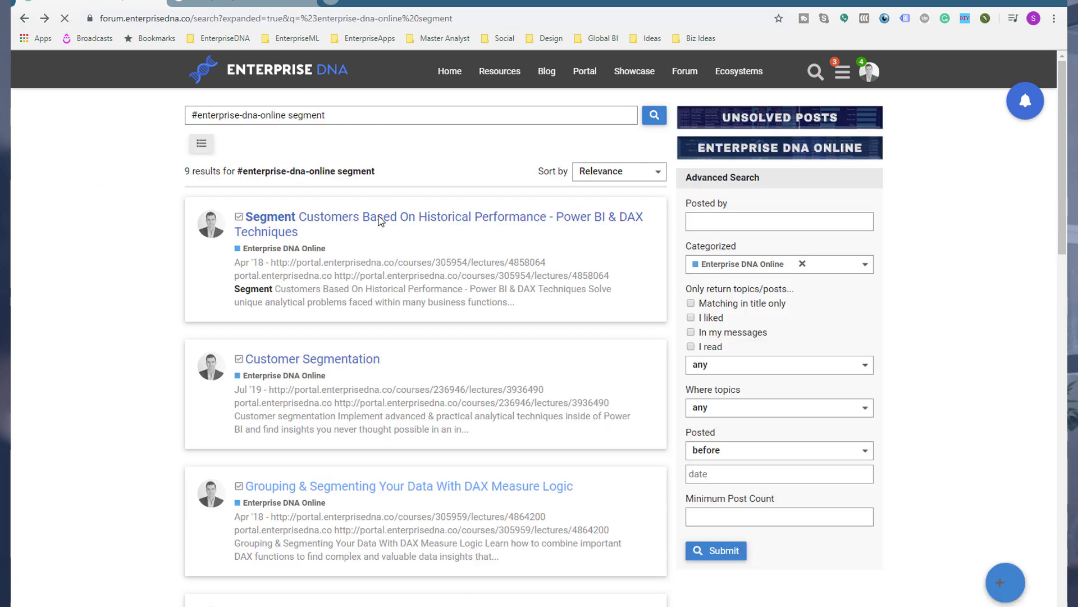
scroll(360, 261, down, 3)
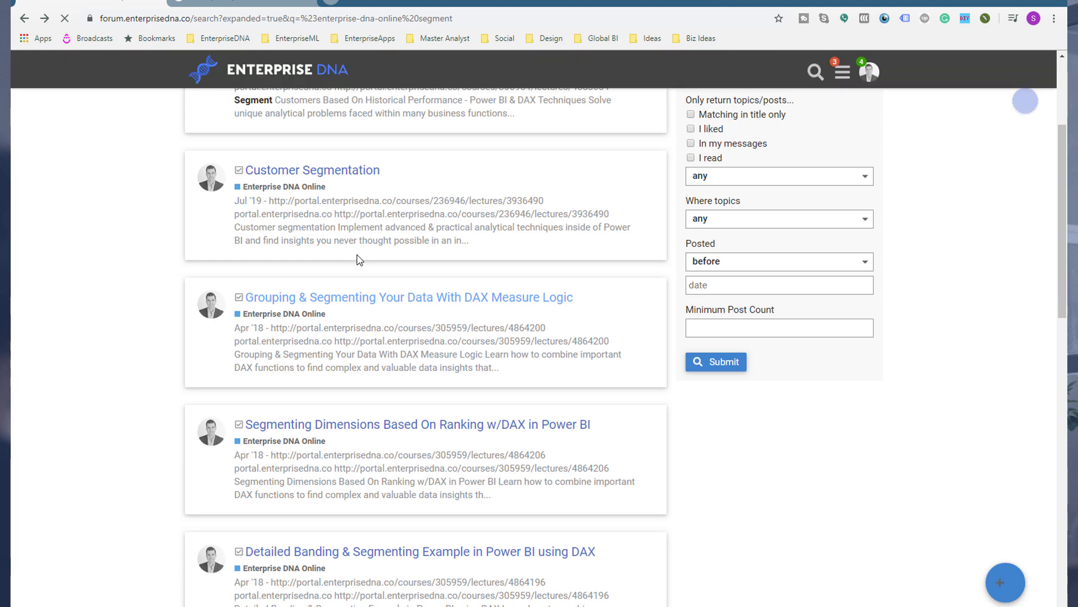
scroll(359, 264, down, 1)
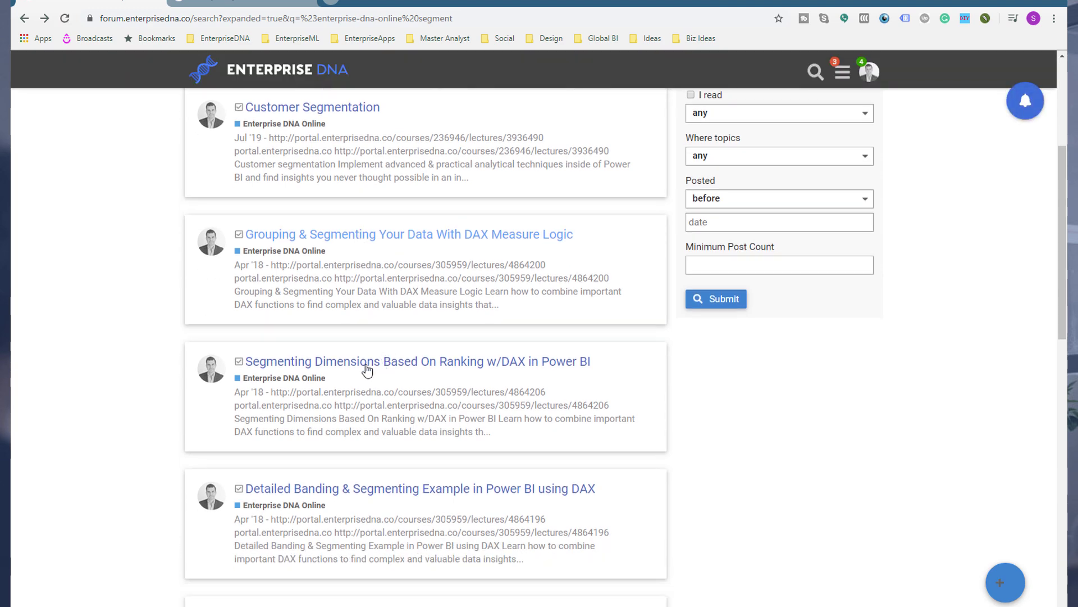
- Download "Segmenting Dimensions Based On Ranking wDAX in Power BI.zip" from its forum topic's lecture and show the report maximized in Power BI Desktop
click(342, 366)
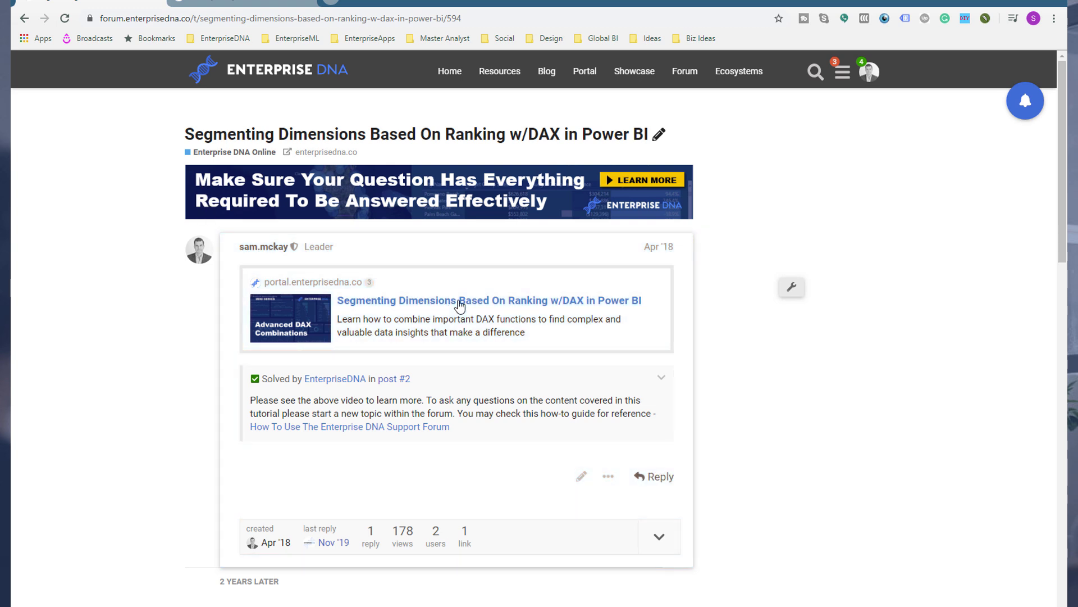
click(419, 301)
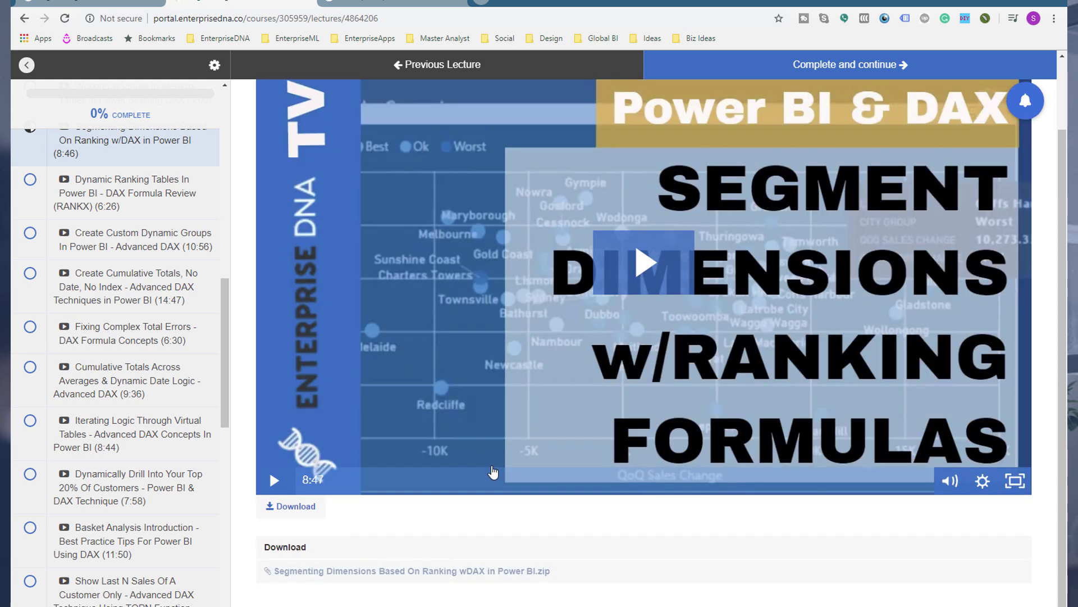
click(299, 571)
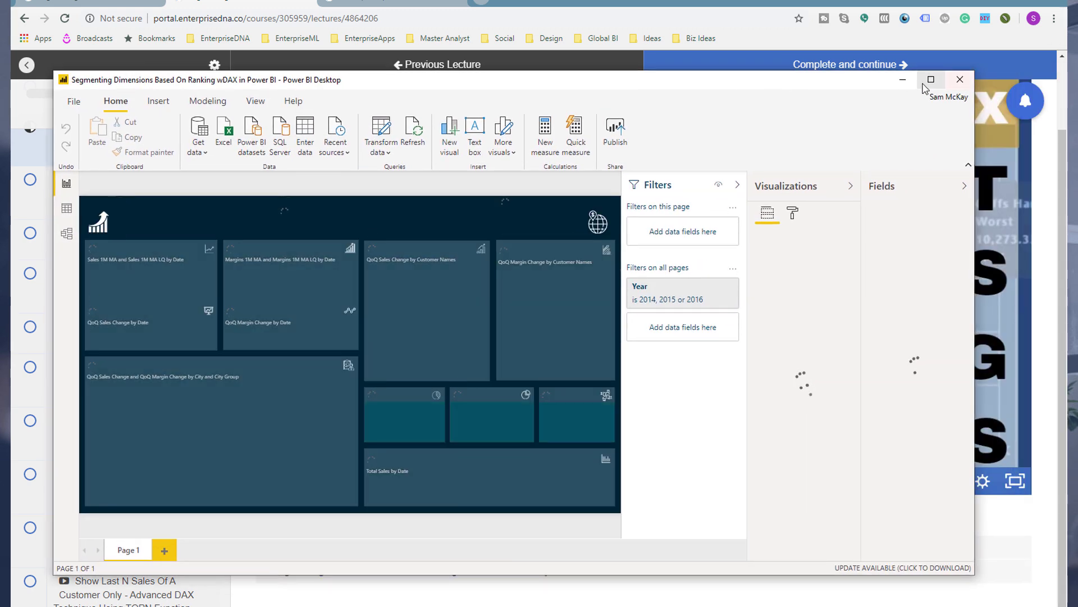
click(923, 84)
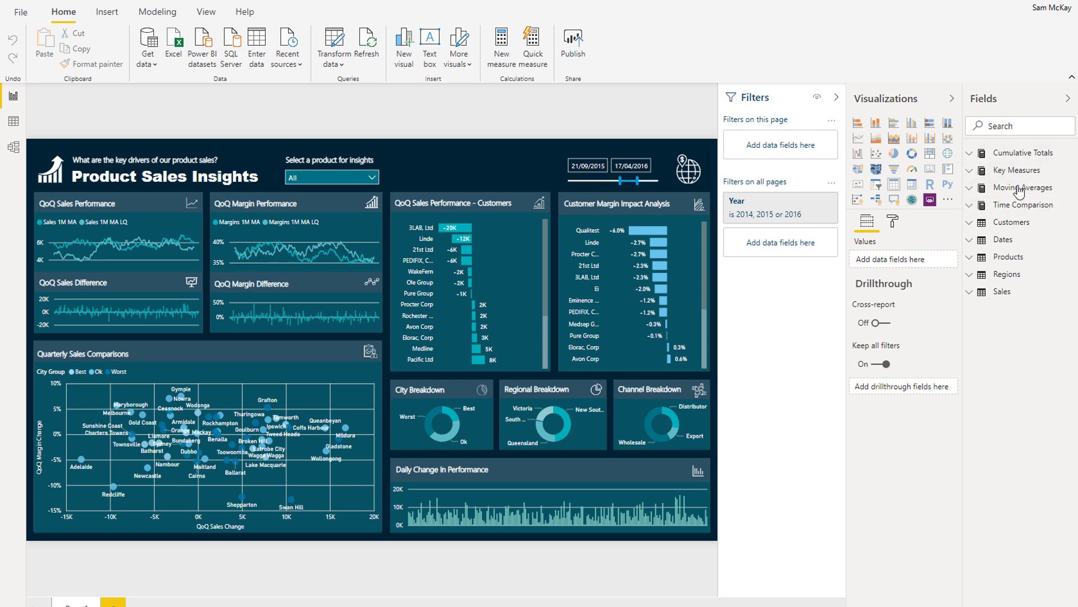
- Expand the Regions table's fields, collapse the Filters pane and show the Quarterly Sales Comparisons scatter chart in focus mode
click(13, 124)
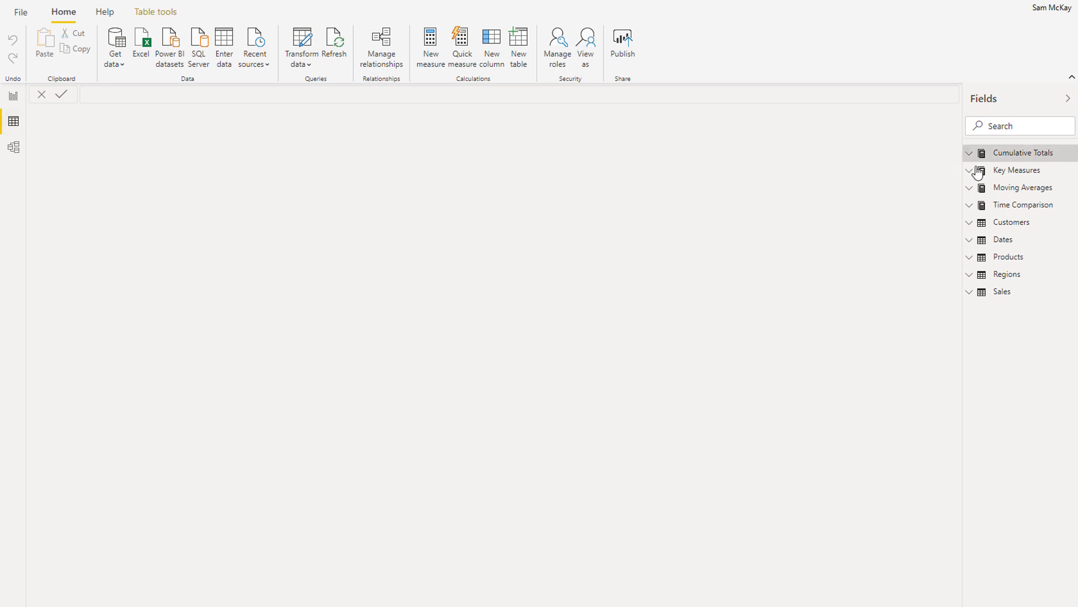
click(1006, 157)
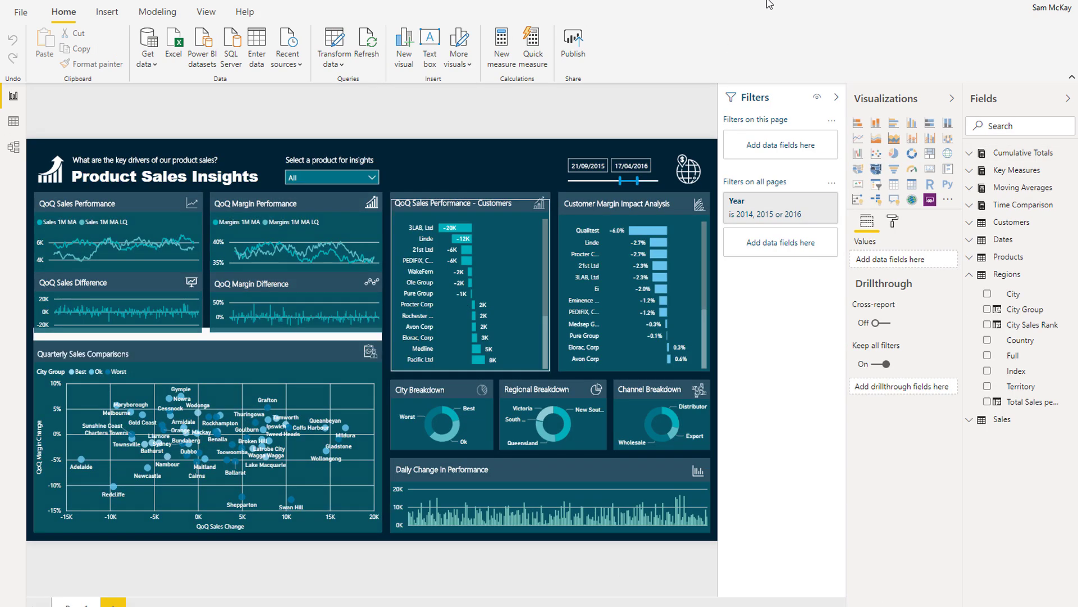
click(837, 100)
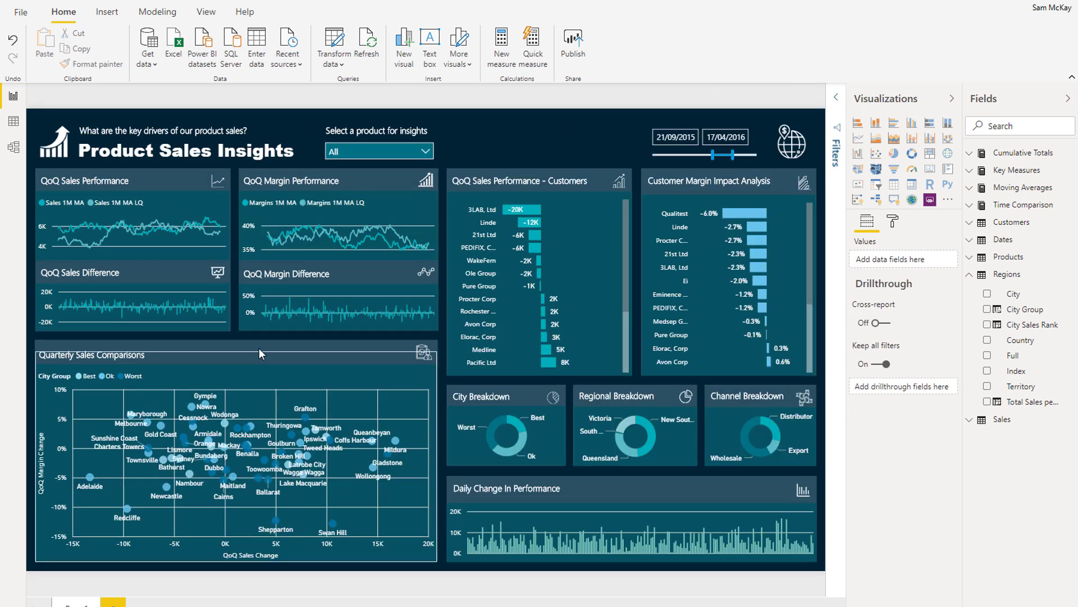
click(388, 365)
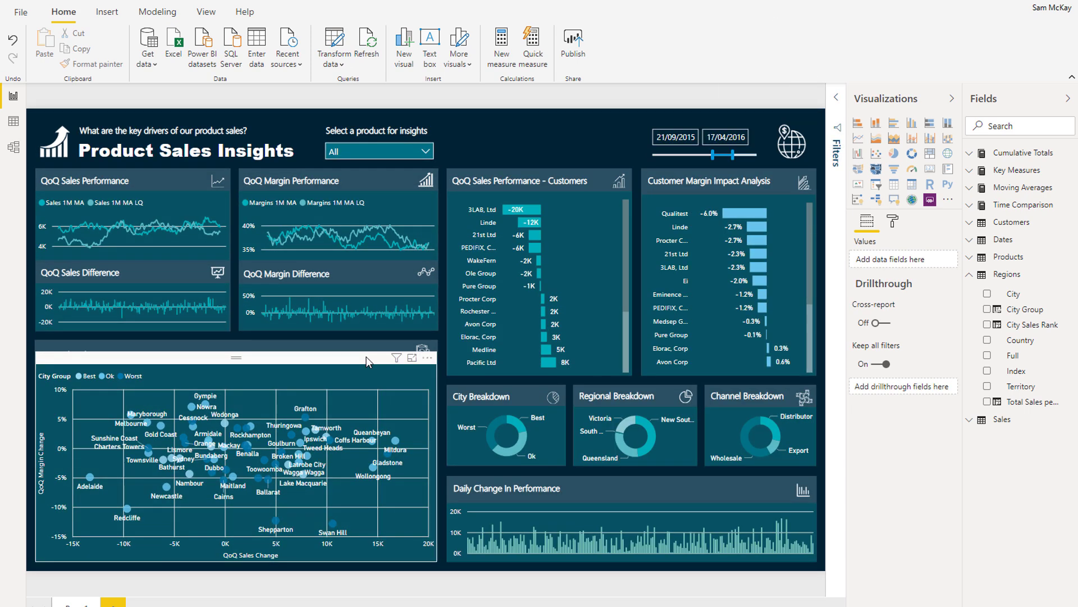
click(412, 358)
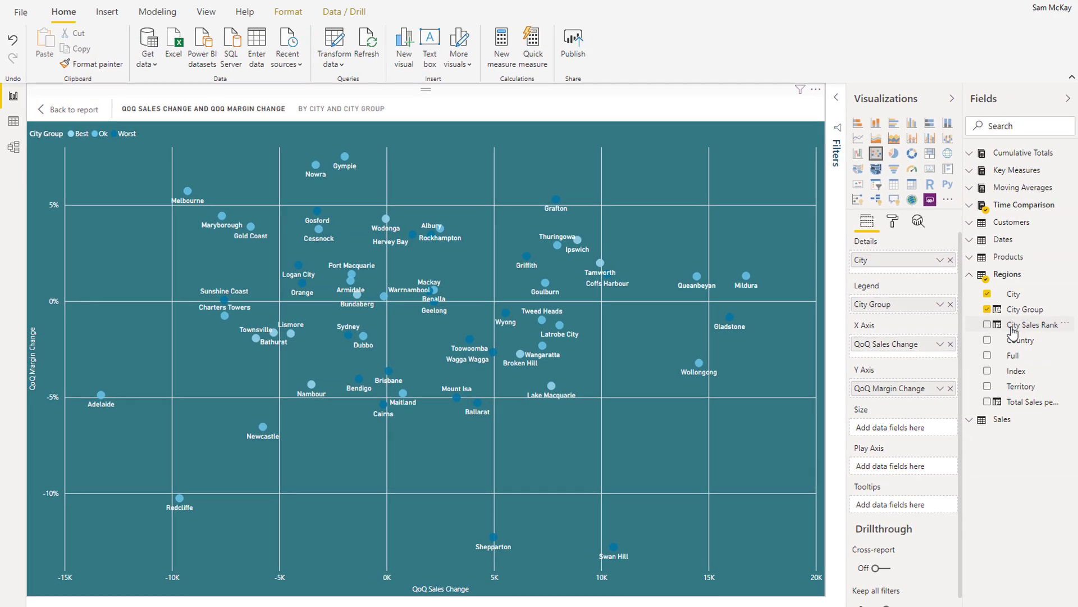
- Review the DAX formulas of the City Sales Rank and City Group columns in Regions, and collapse the expanded formula
click(1011, 325)
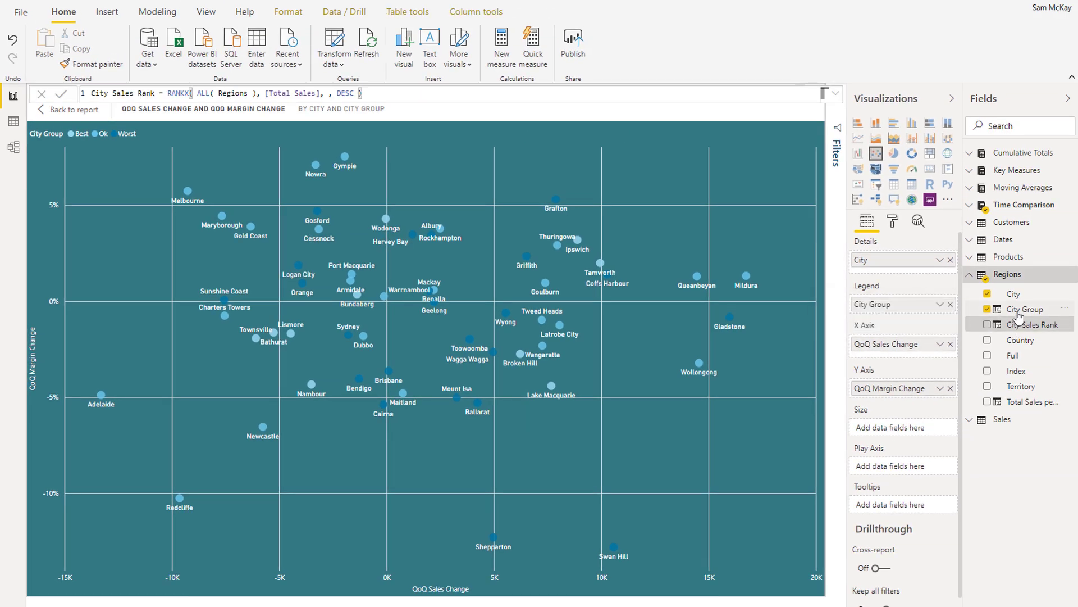
click(1019, 310)
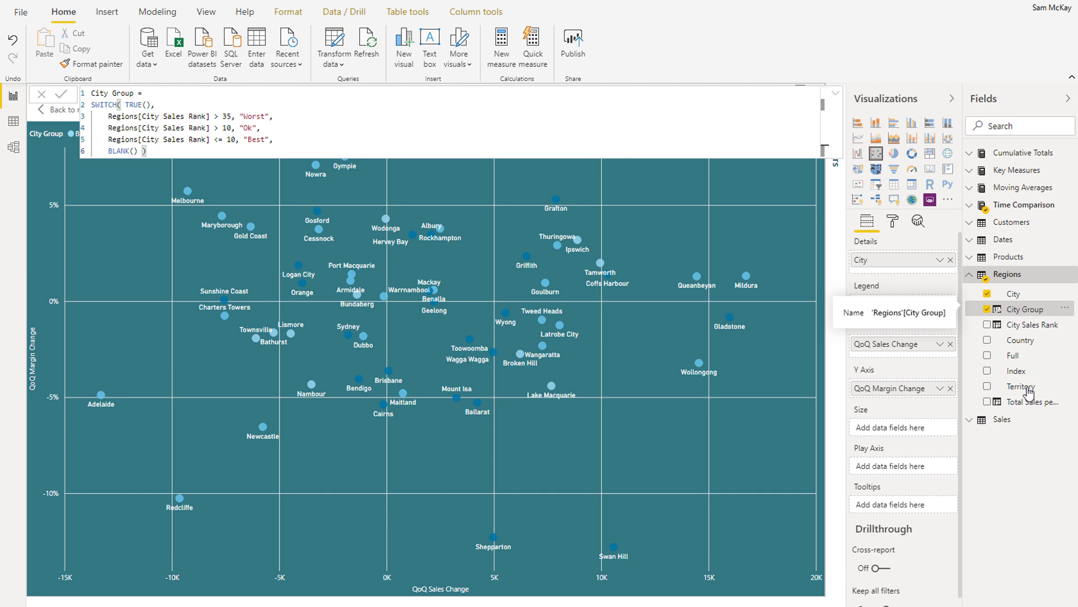
click(1027, 309)
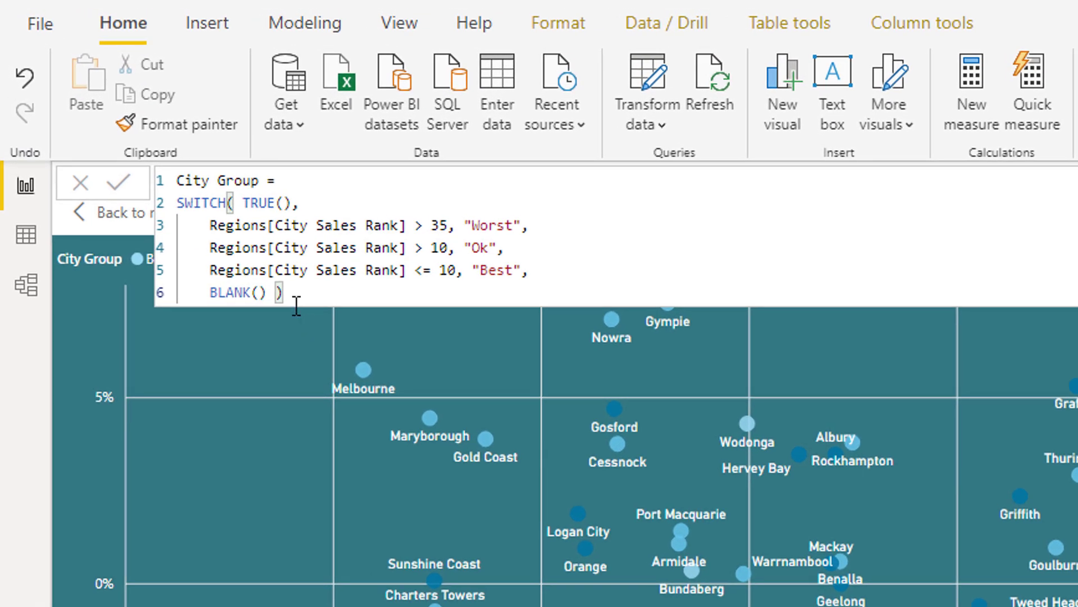
drag(313, 294, 173, 174)
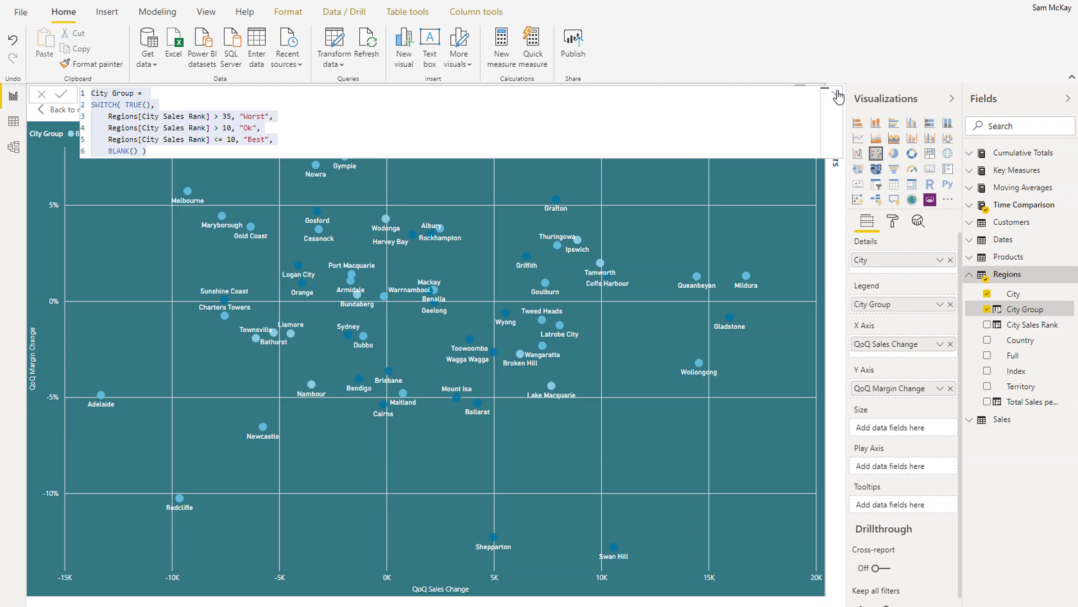
click(838, 95)
click(838, 96)
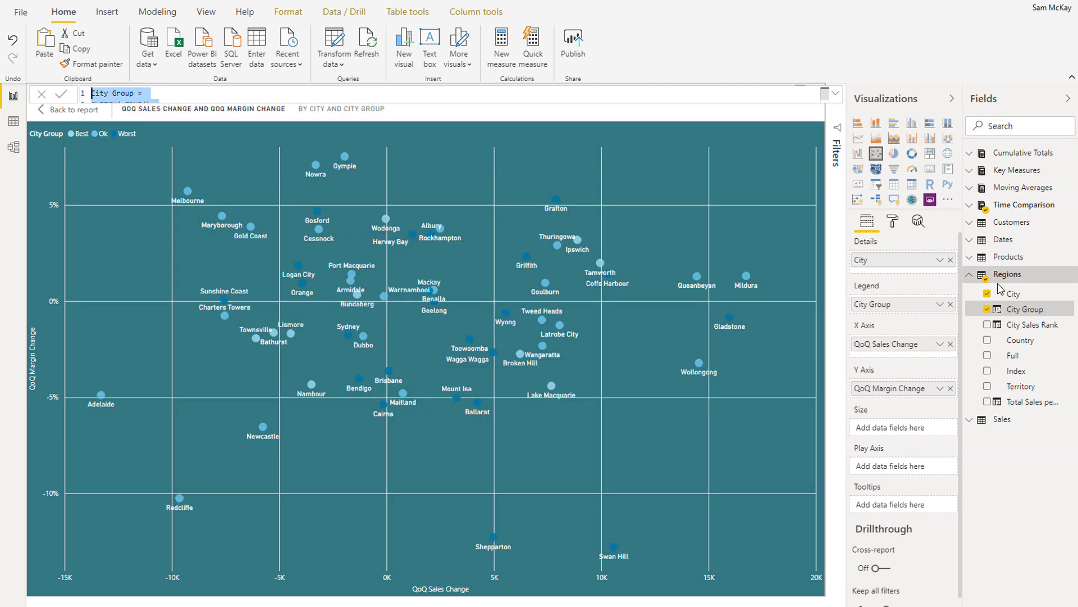
- Show the Regions table in the data view and check the DAX formula of the Total Sales per City column
click(13, 122)
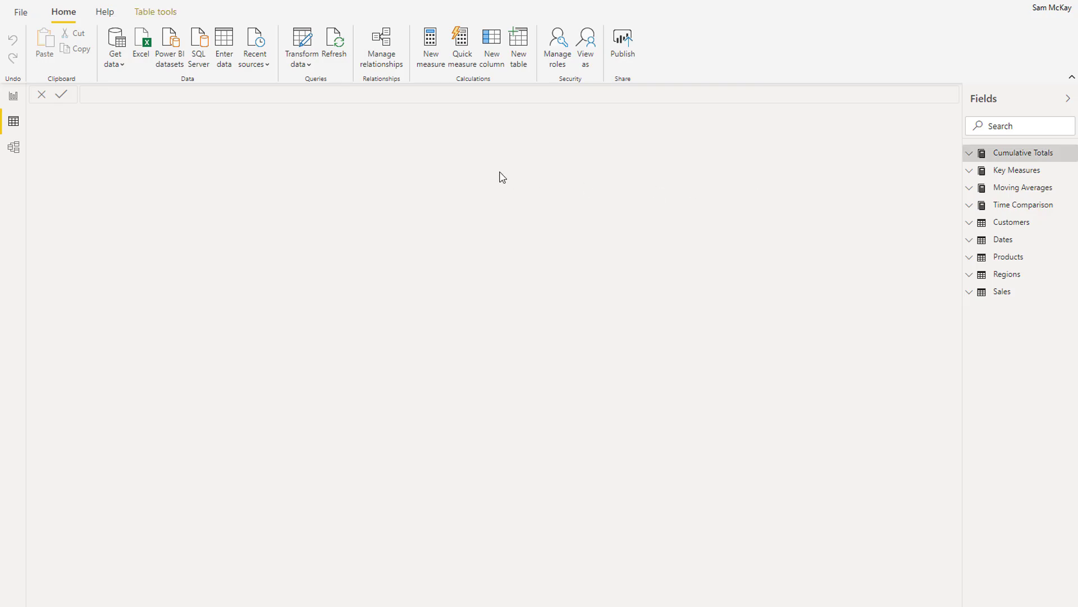
click(1008, 281)
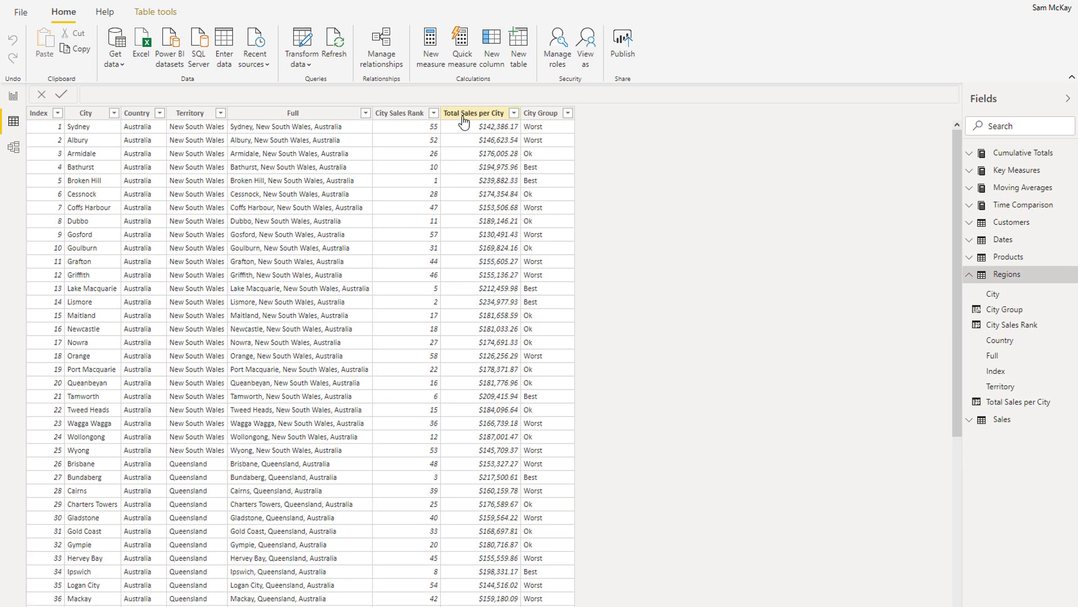
click(466, 113)
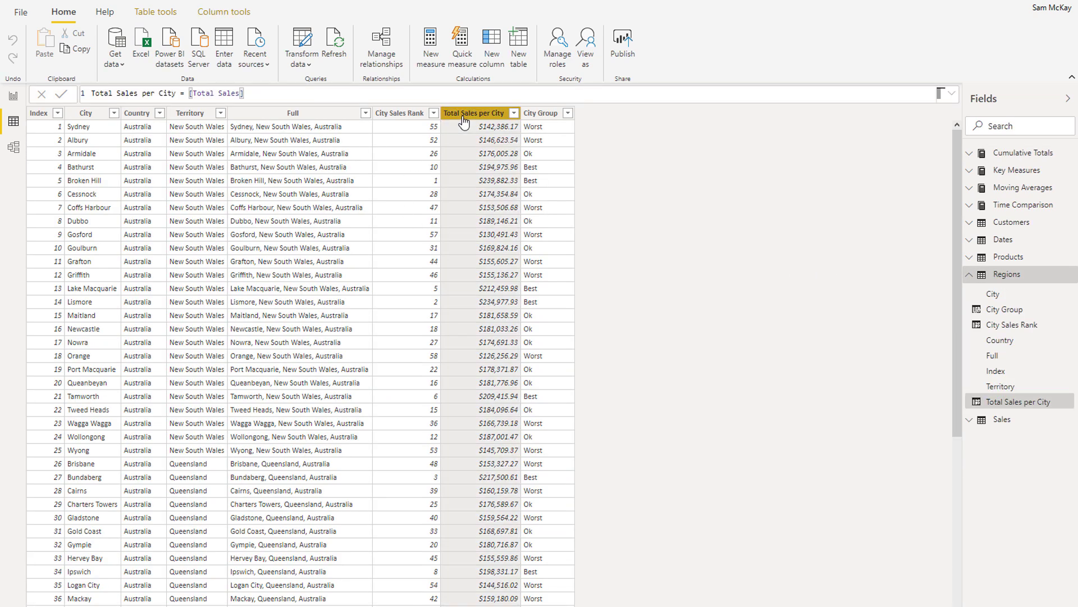
- Show the model's relationship diagram, collapse the Properties pane and select the Regions table
click(11, 149)
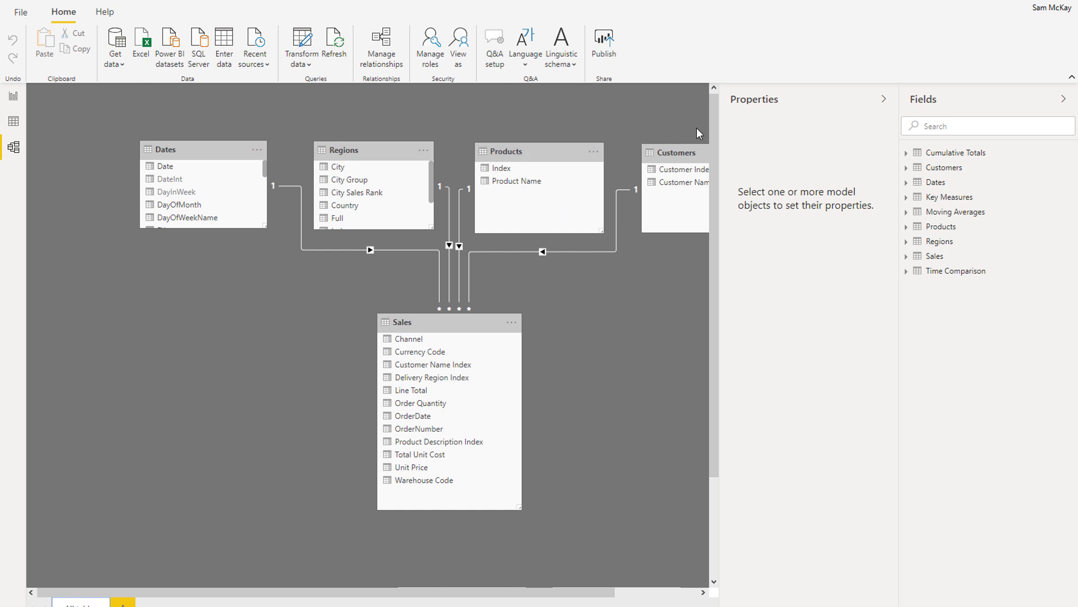
click(884, 100)
click(337, 149)
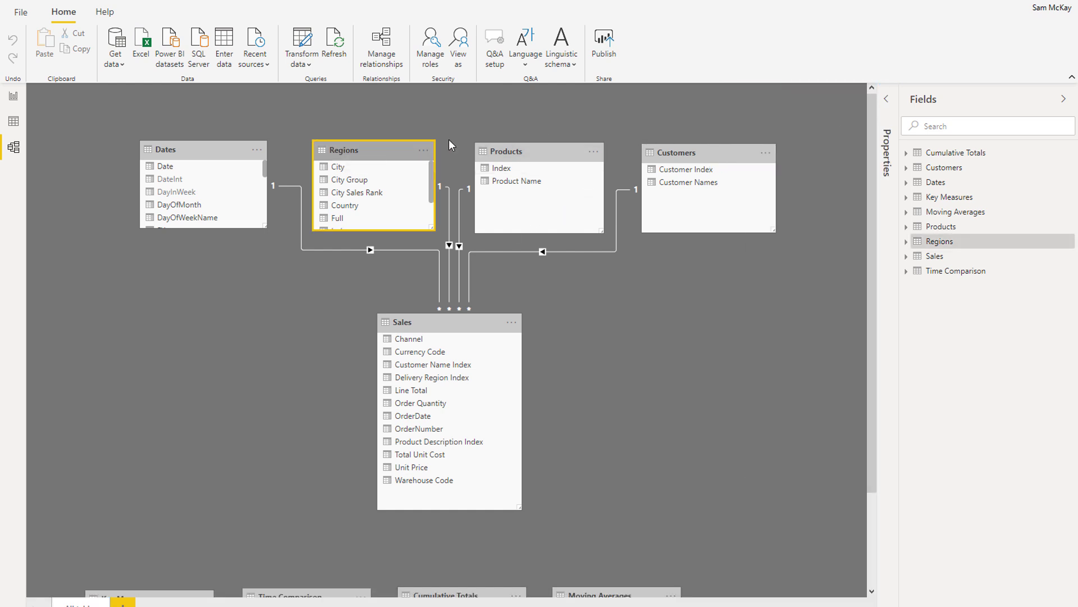
- Return to the Regions data and review the City Sales Rank, Total Sales per City and City Group columns with their DAX formulas
click(14, 121)
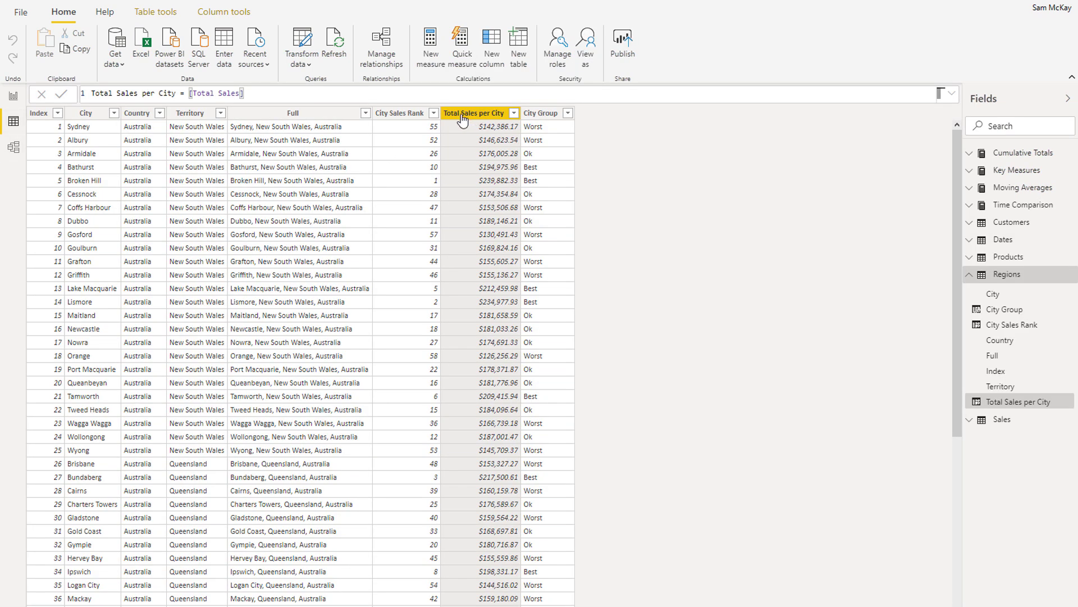
click(410, 114)
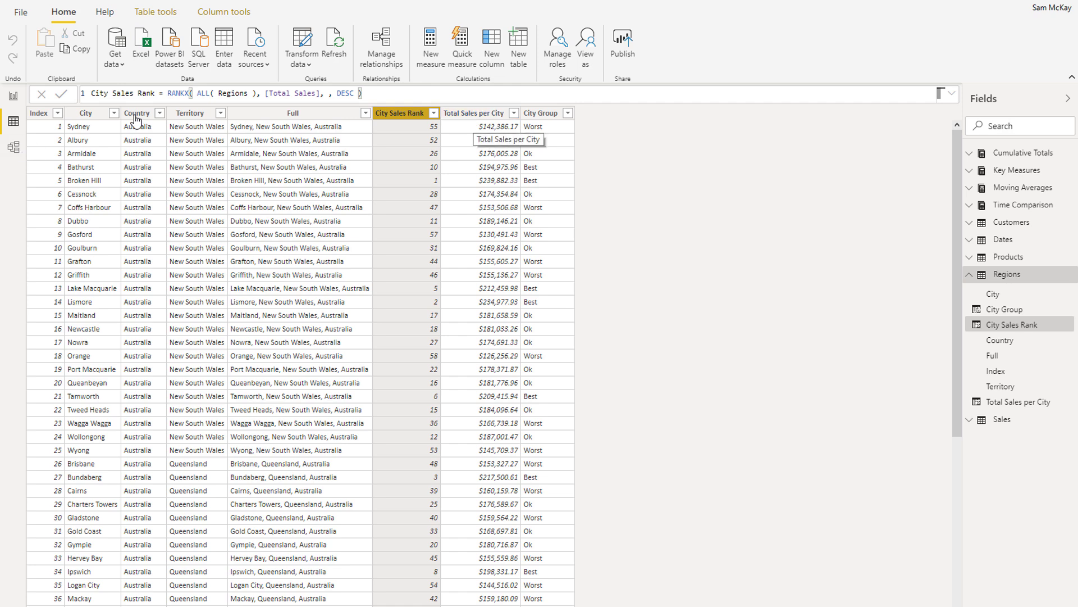
click(85, 119)
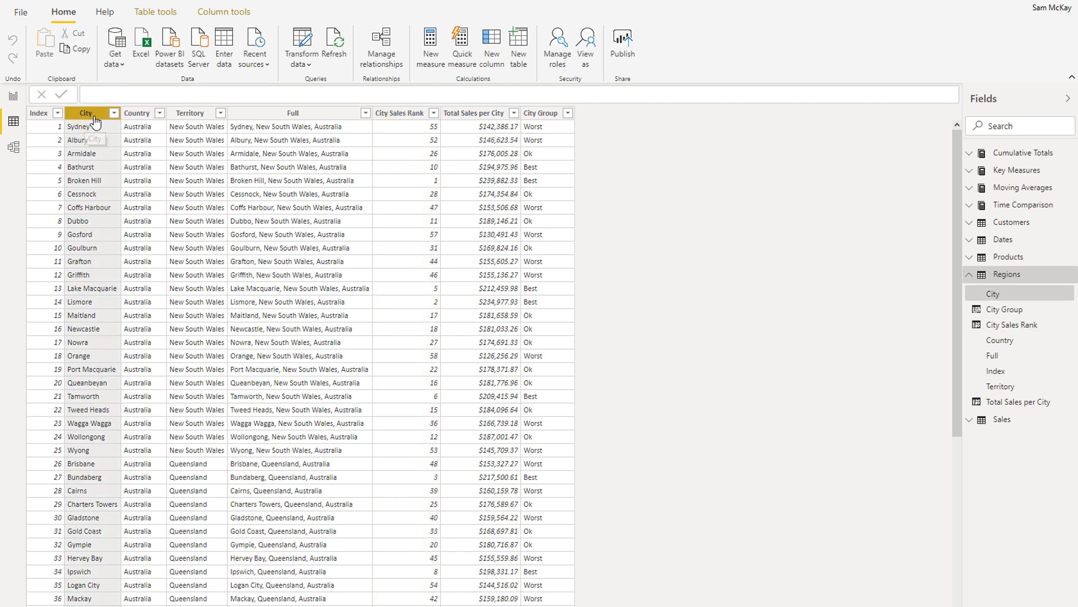
click(393, 113)
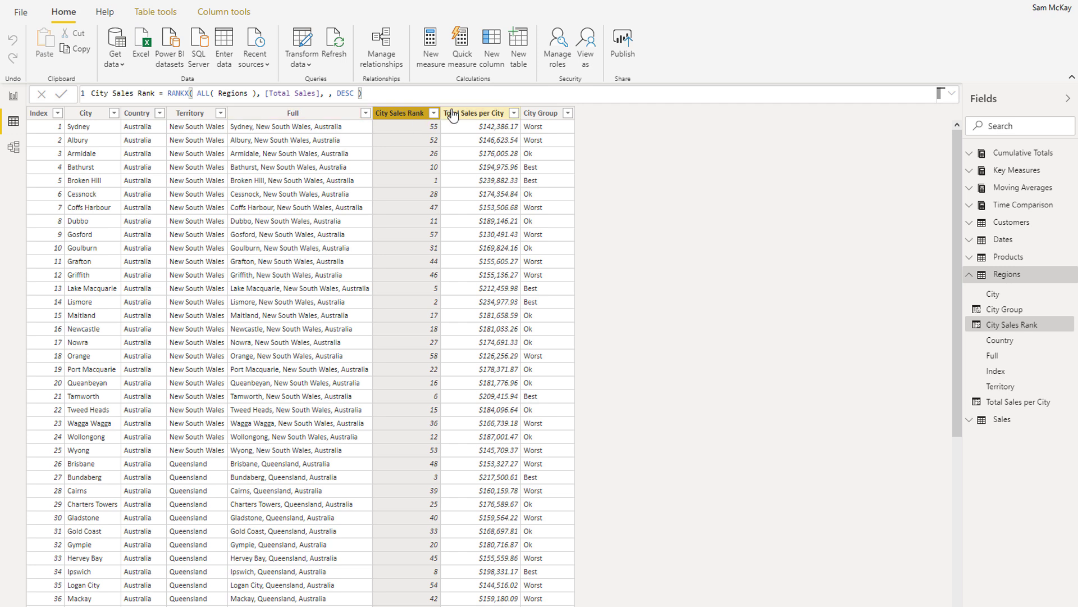
click(454, 114)
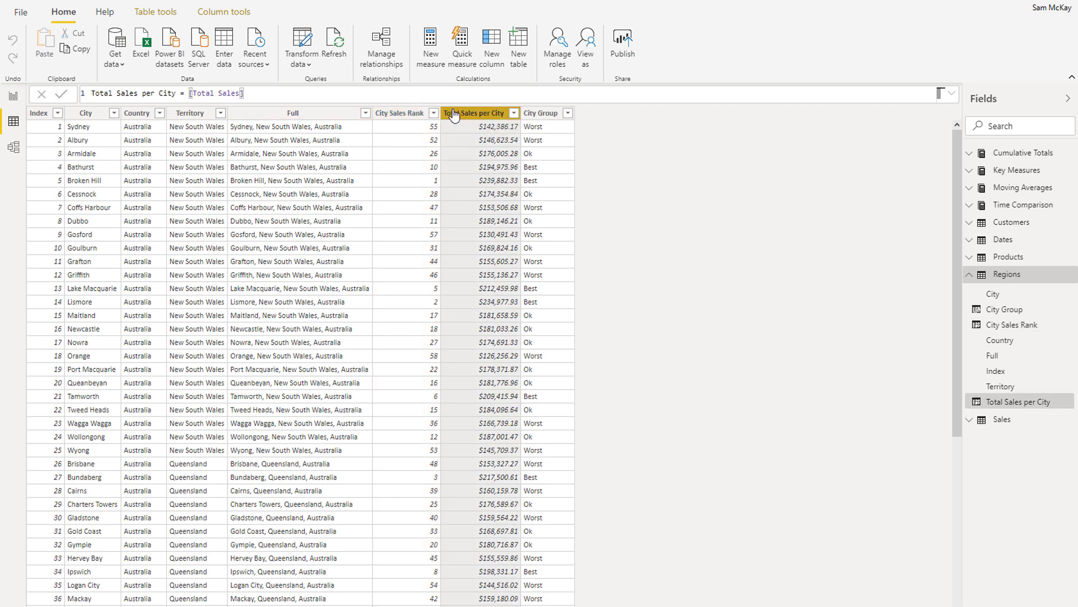
click(541, 115)
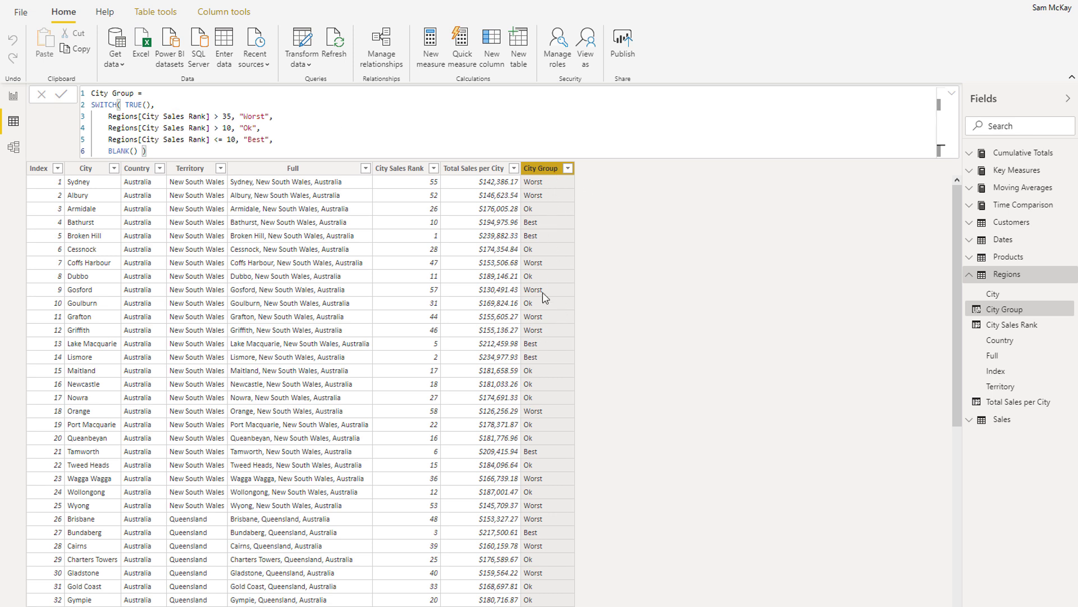
- Return to the report, exit the scatter chart's focus mode and deselect the chart to show the whole Product Sales Insights page
click(13, 96)
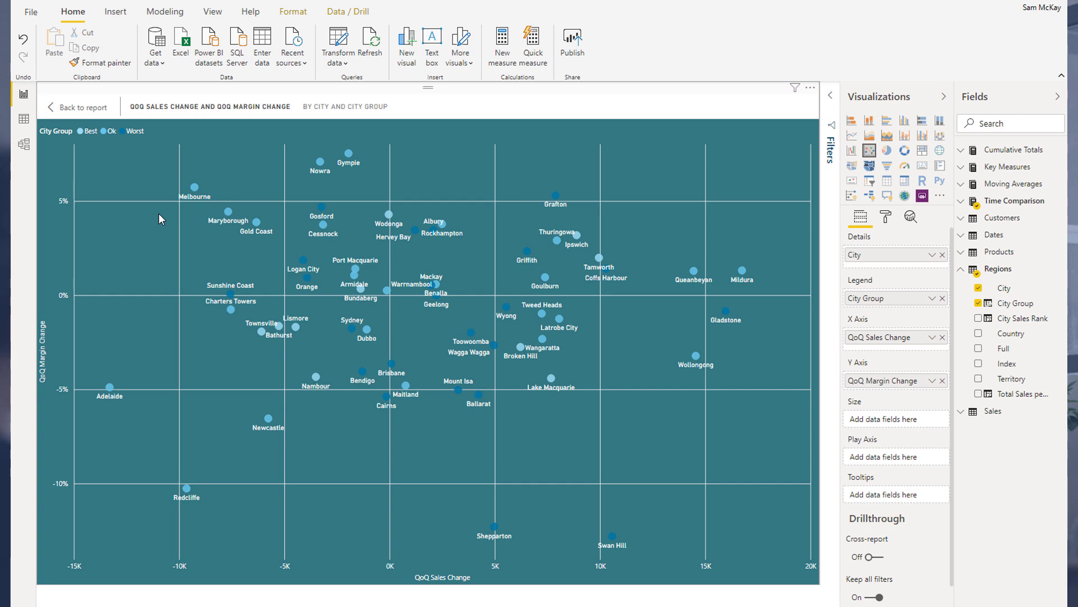
click(73, 107)
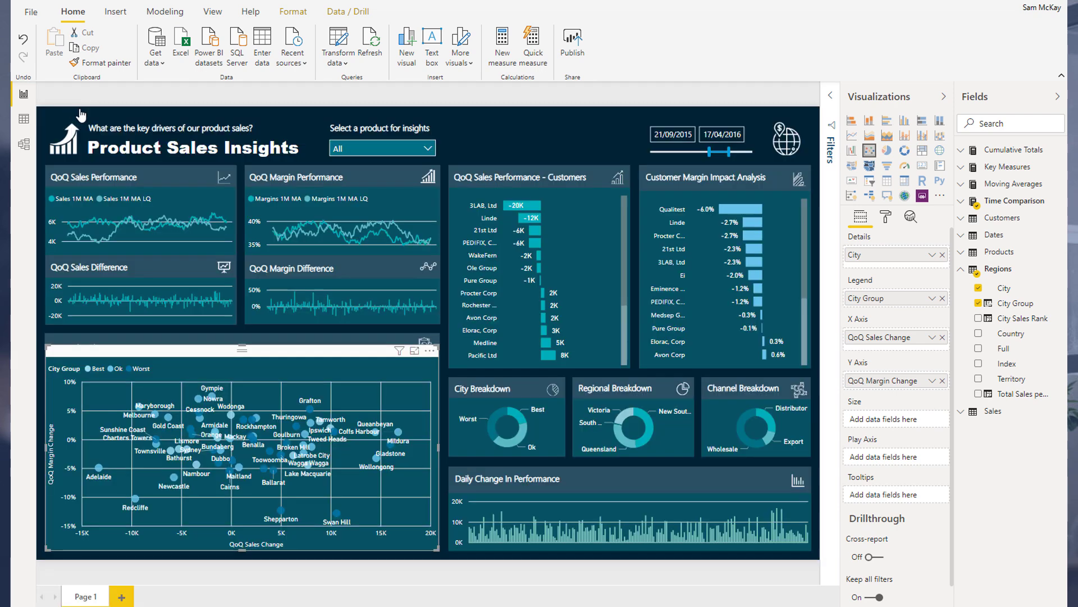
click(510, 119)
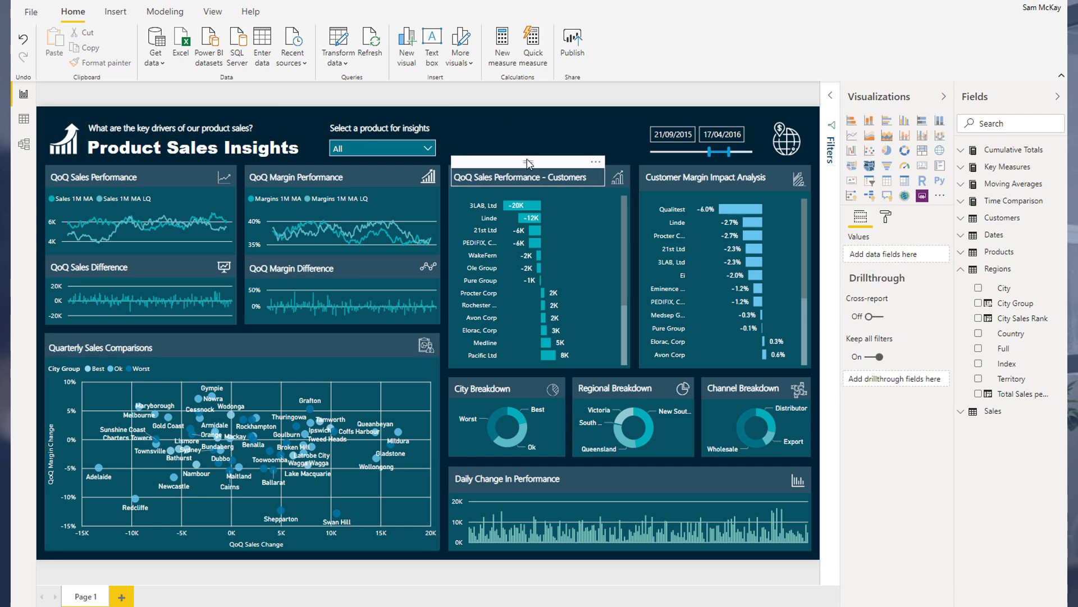
- Switch to the browser's Segmenting Dimensions lecture and go back through its forum topic to the "#enterprise-dna-online segment" search results
mouse_move(214, 598)
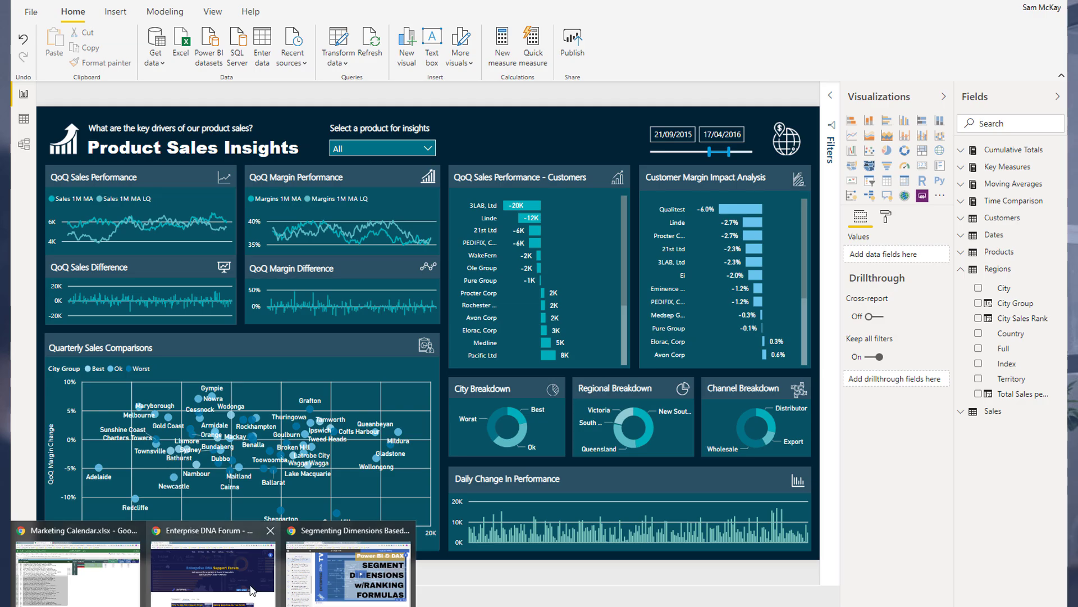
click(349, 567)
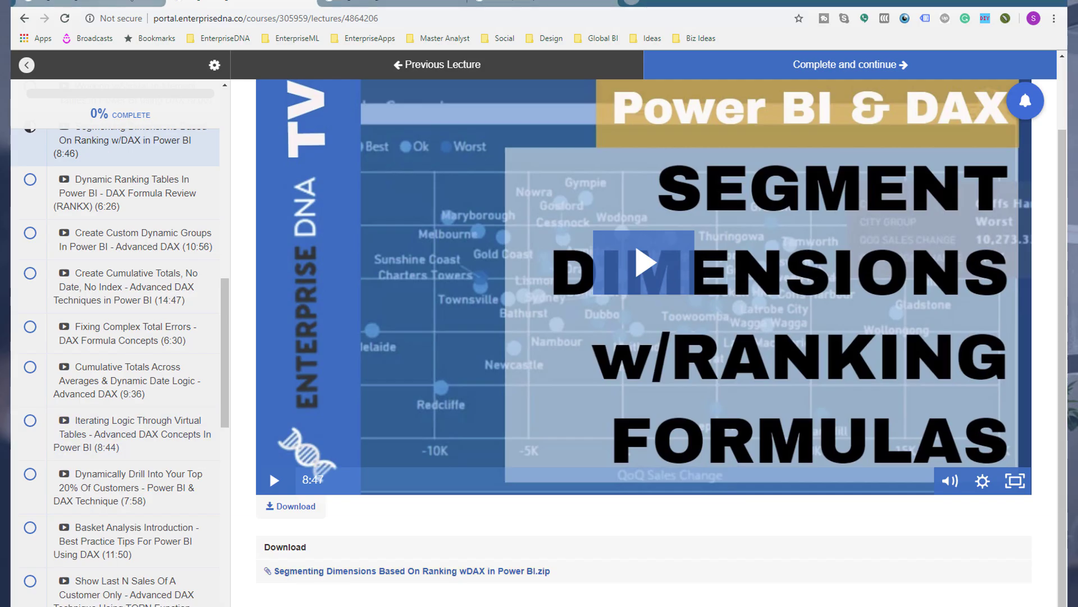
key(alt+Left)
scroll(179, 275, up, 3)
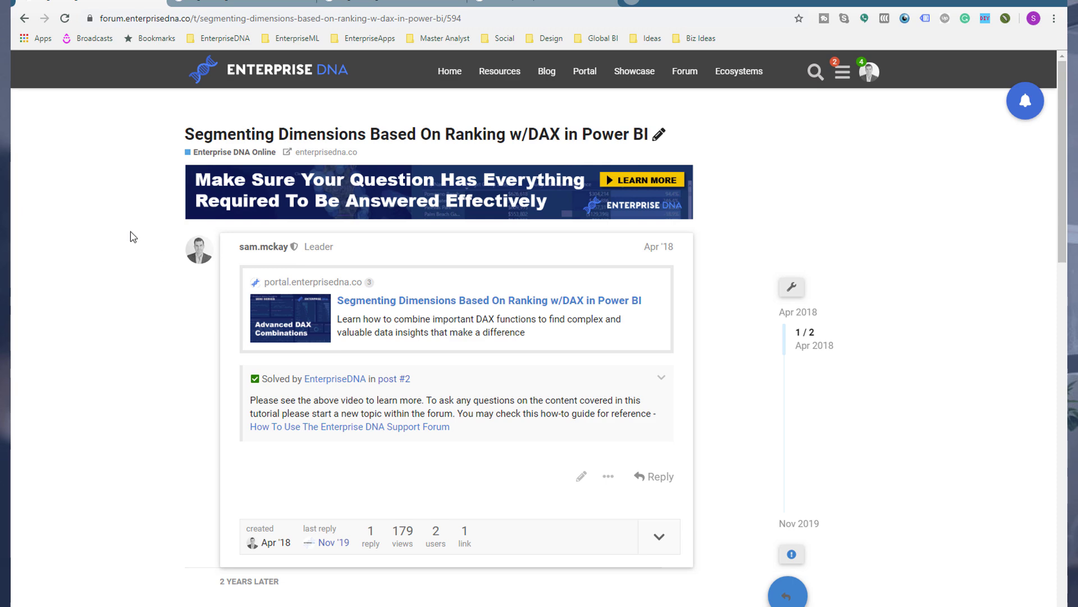
click(25, 19)
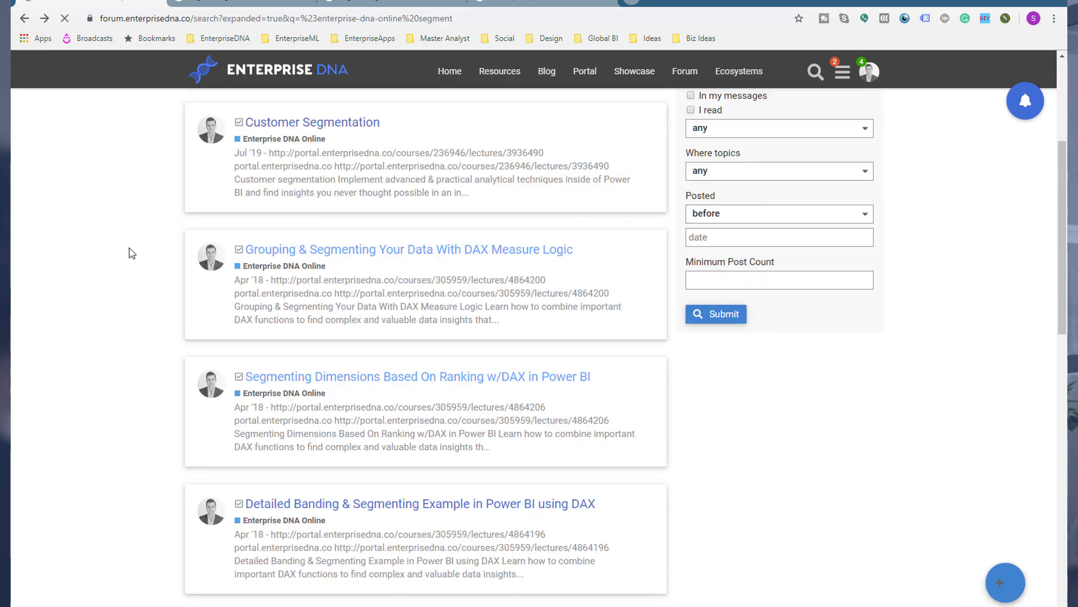